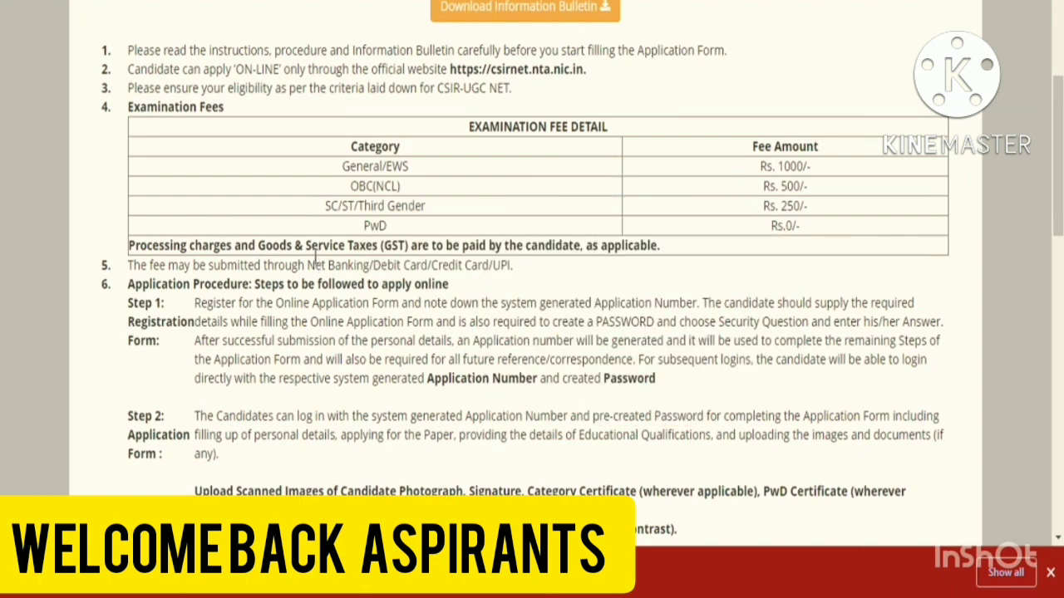
- Accept the June 2022 Information Bulletin declaration and proceed to the application form
scroll(316, 259, "down", 1)
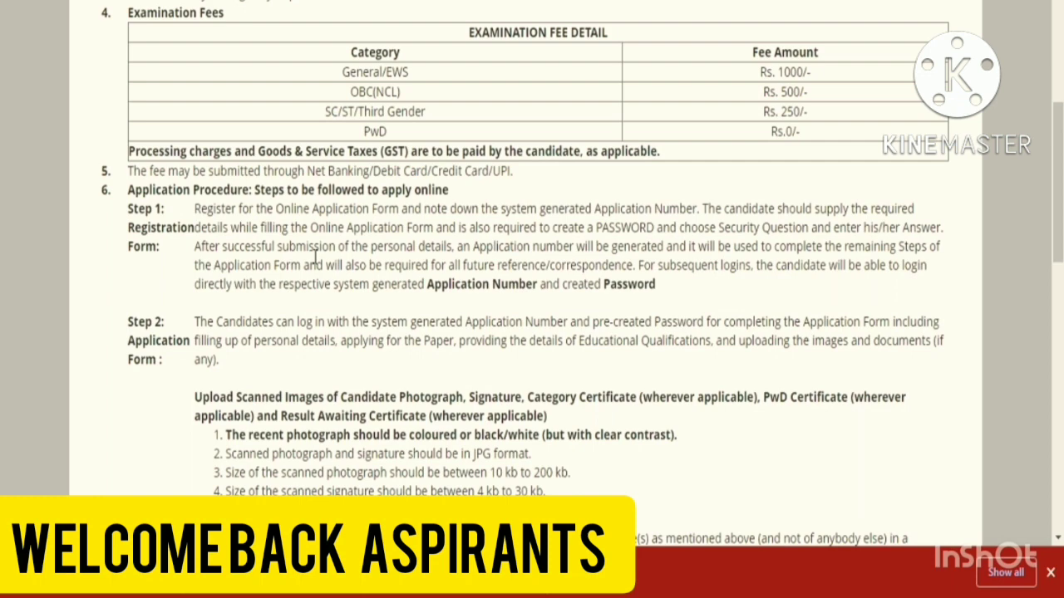
scroll(316, 257, "down", 15)
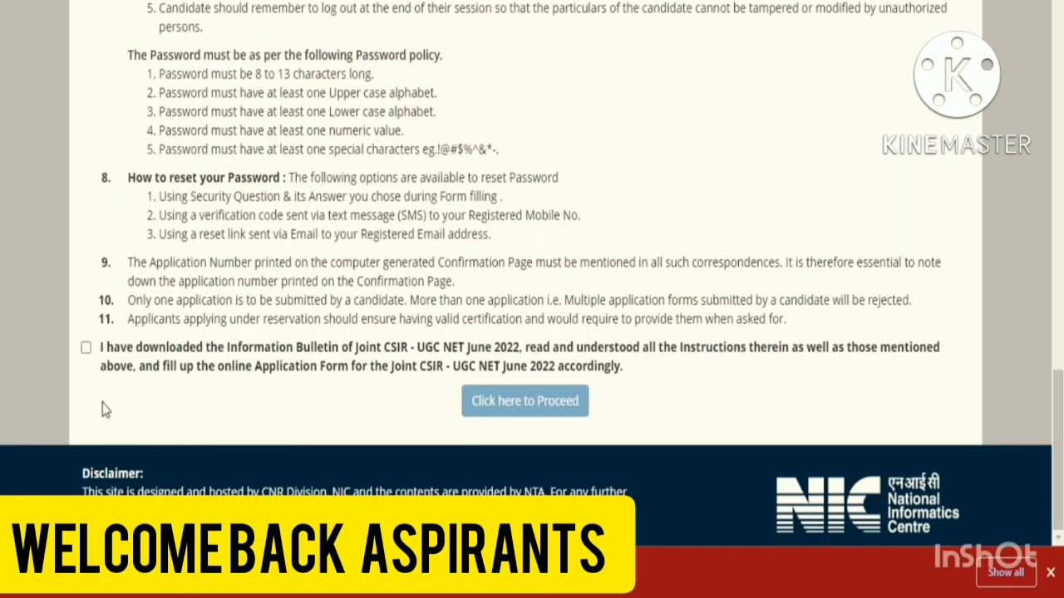
left_click(85, 349)
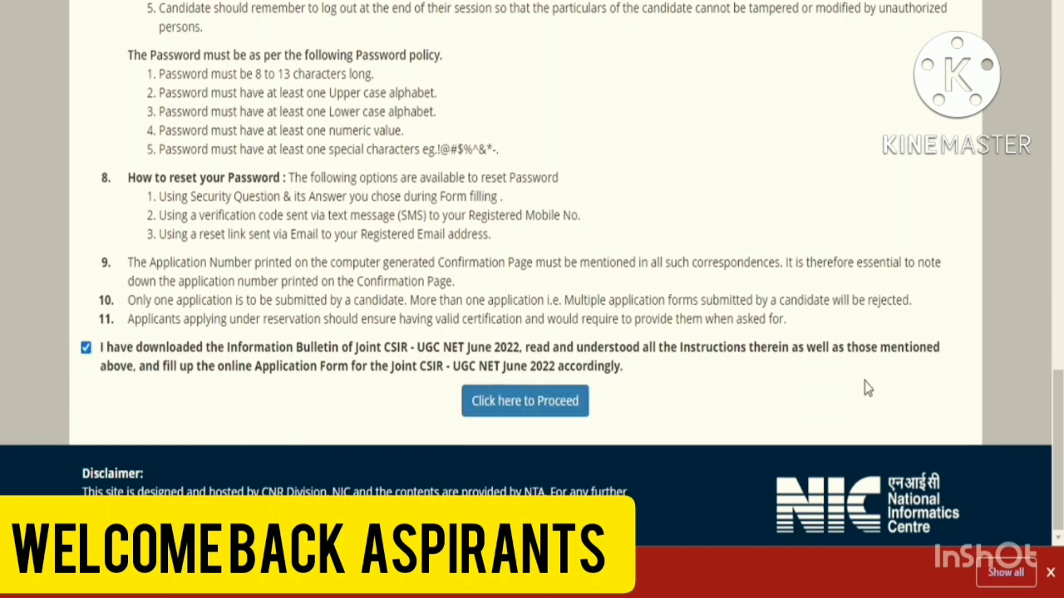
left_click(494, 403)
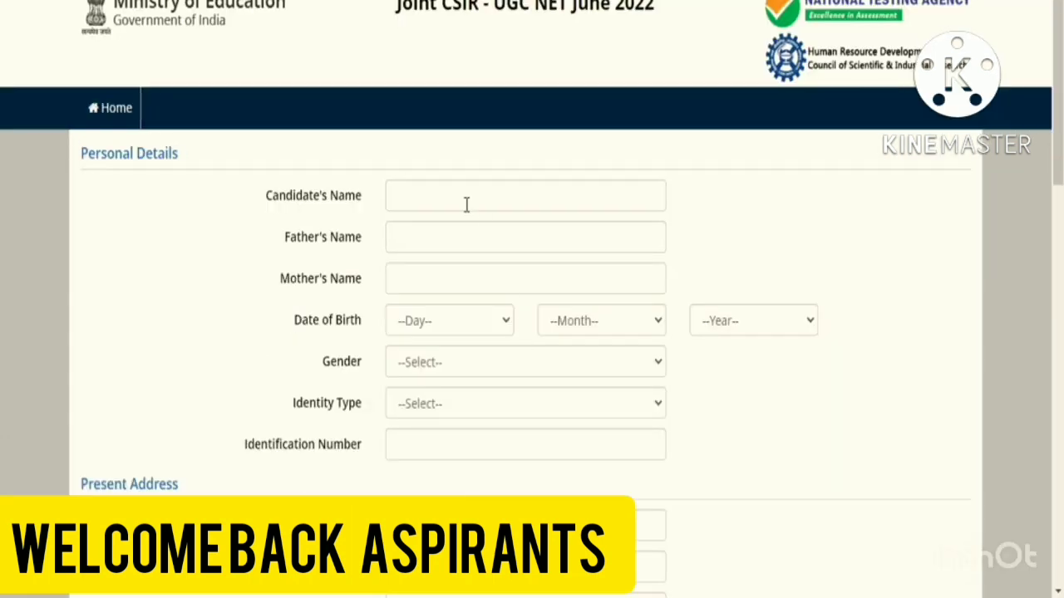
- Enter the candidate's, father's and mother's names, correcting a typo in the father's name
left_click(466, 204)
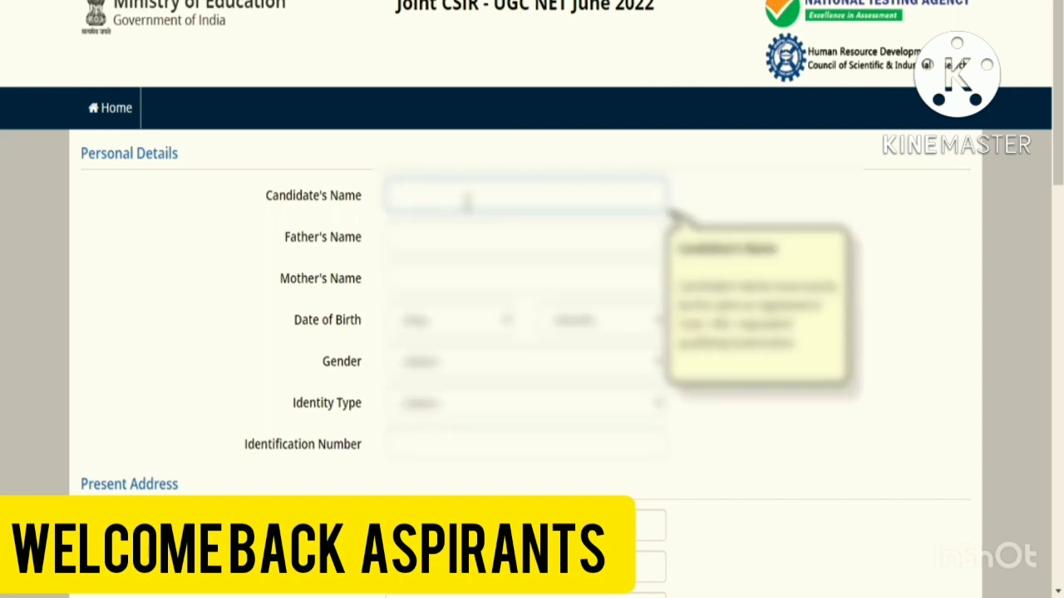
type("RA???? ???")
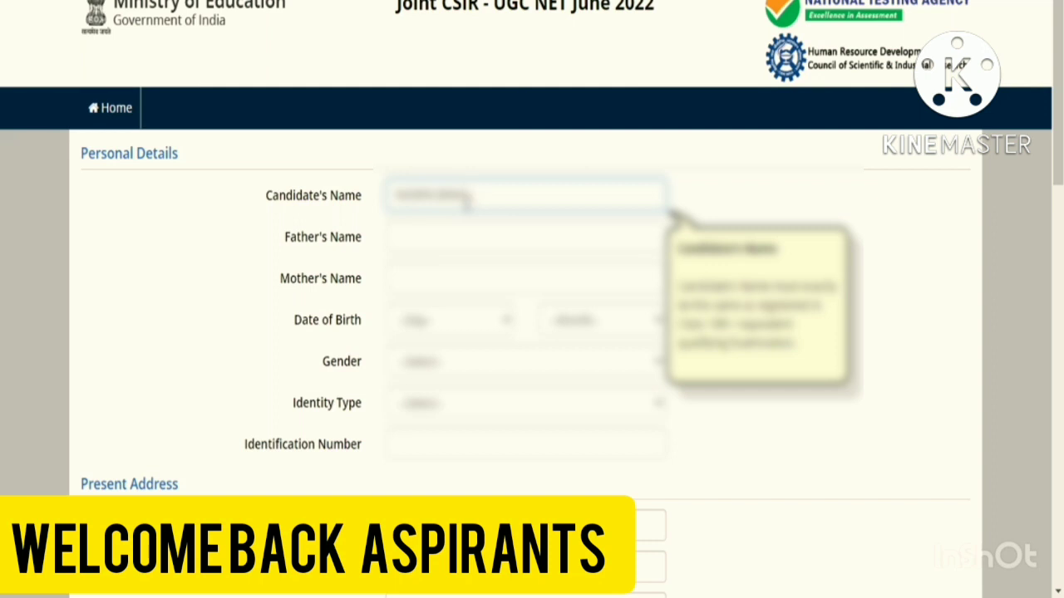
type(" ???")
left_click(460, 236)
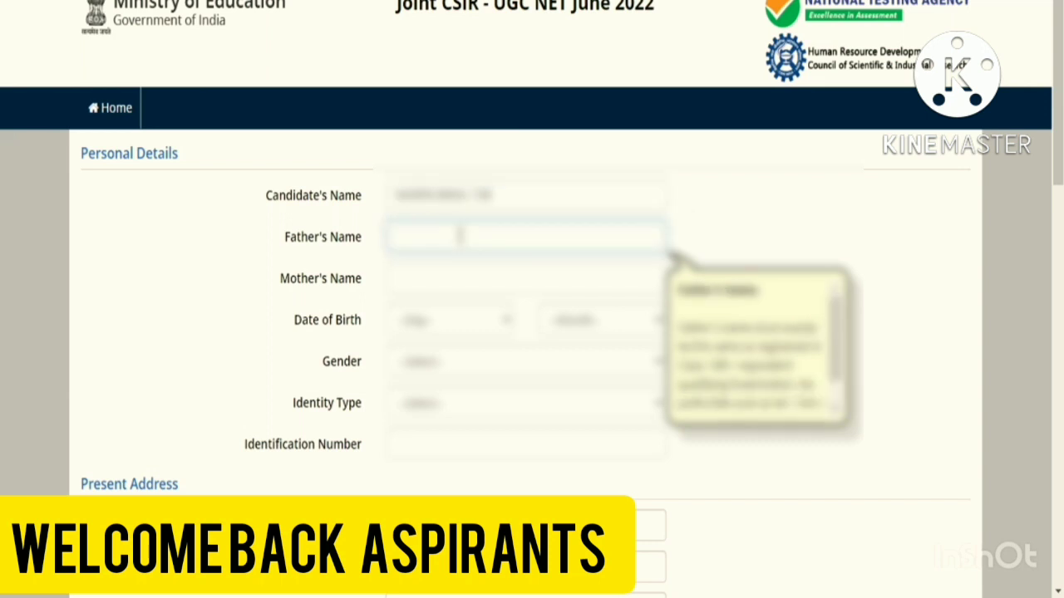
type("??????")
key("BackSpace")
key("BackSpace")
key("BackSpace")
key("BackSpace")
key("BackSpace")
type("?????????")
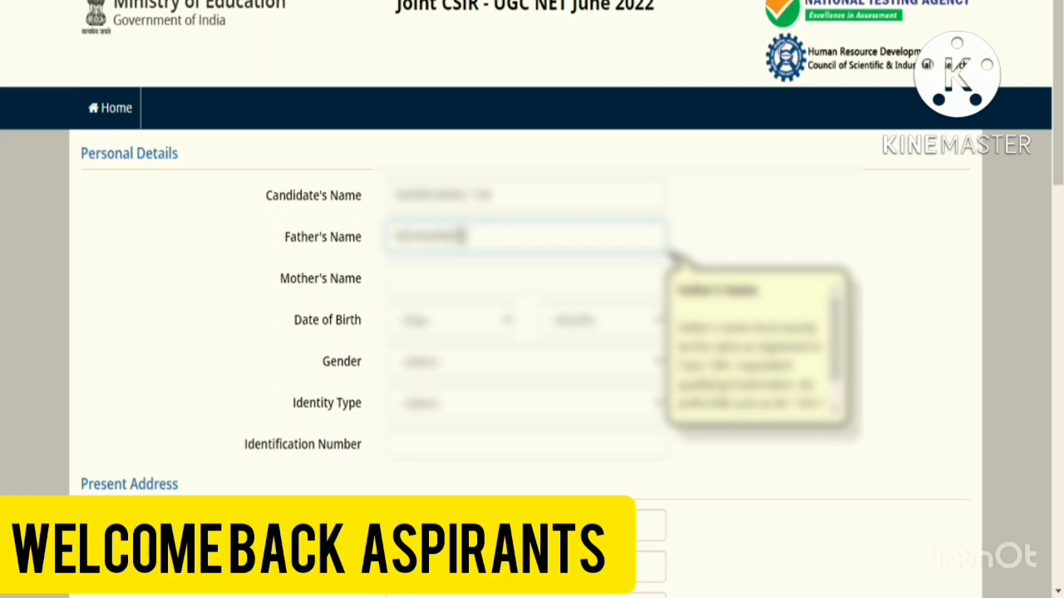
type("?????")
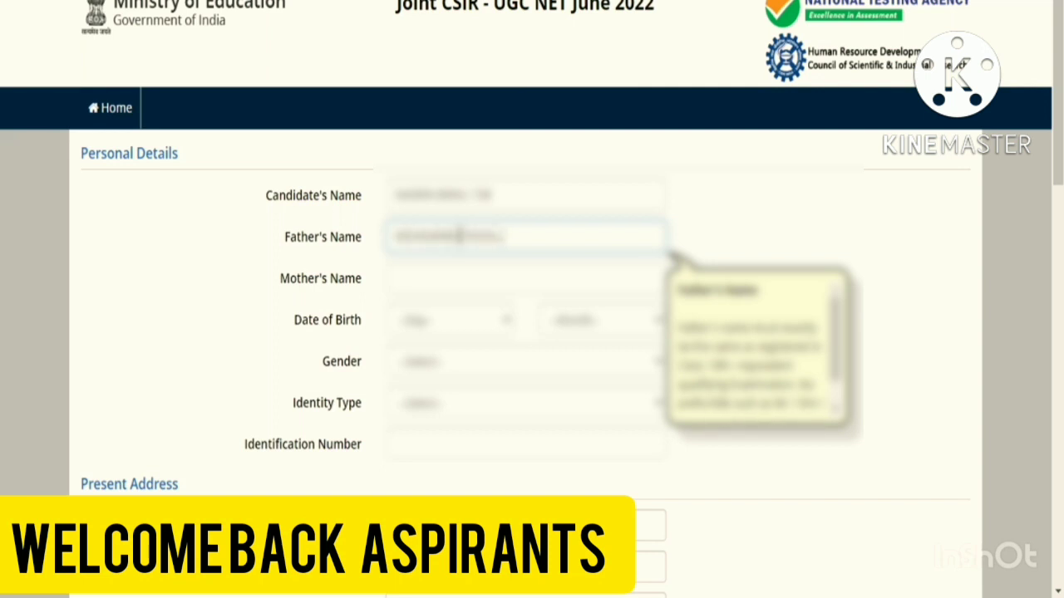
type("????")
left_click(451, 277)
type("???????")
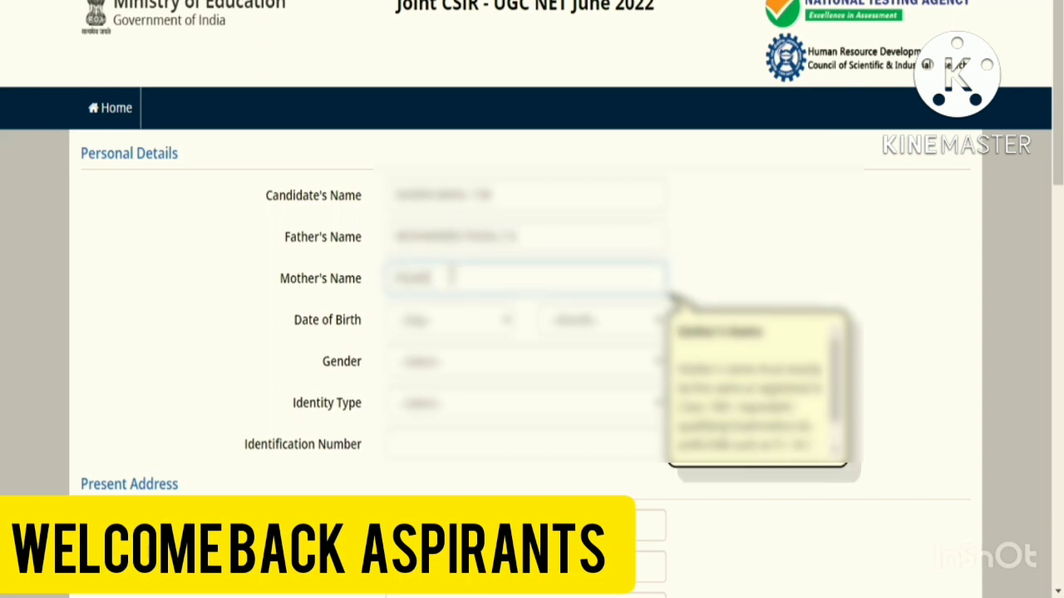
type("??")
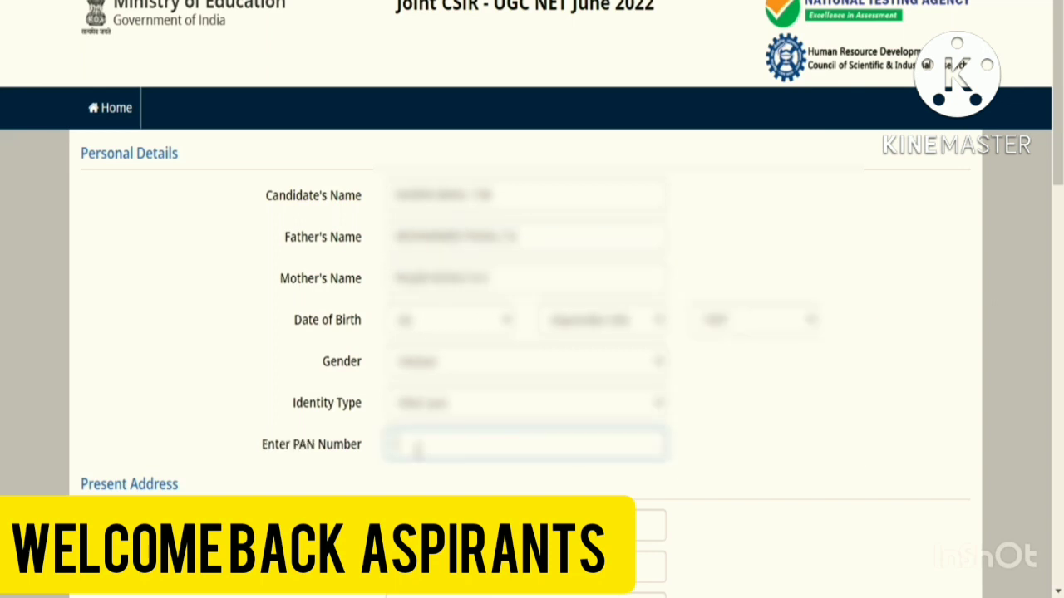
type("???????")
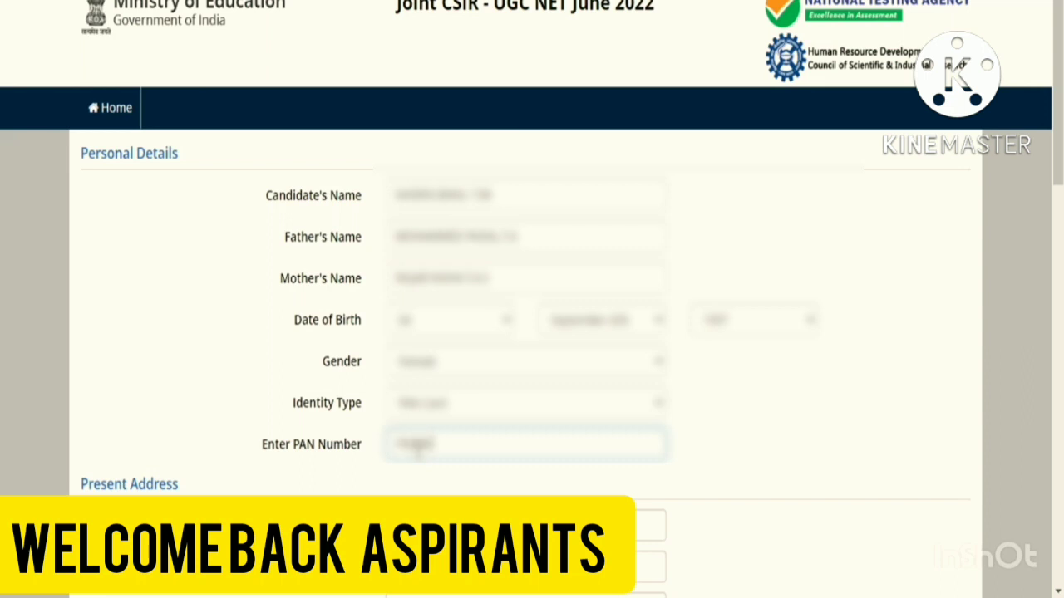
type("????")
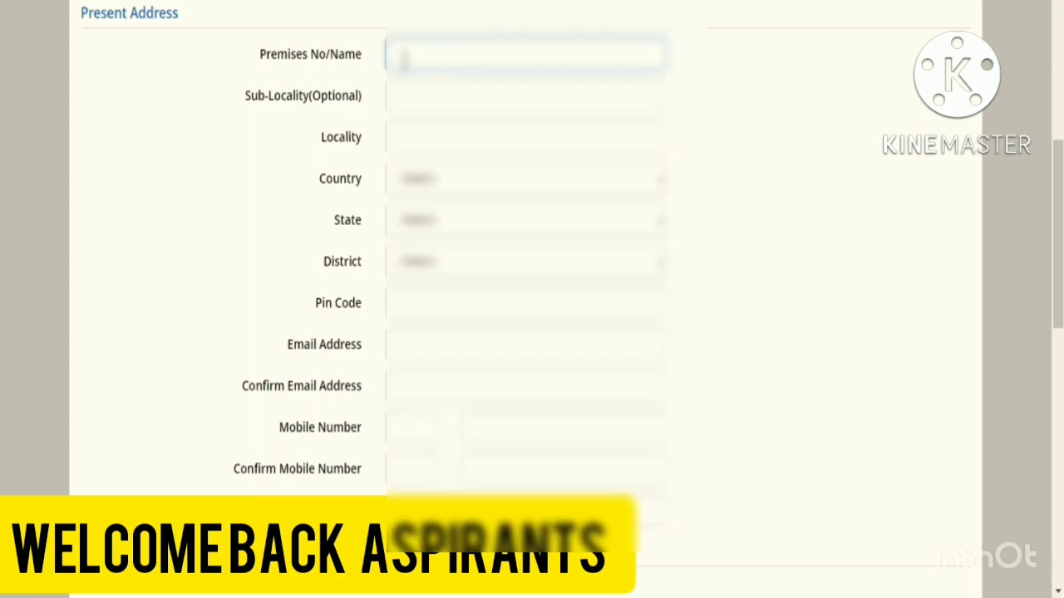
- Fill in the present address: locality, country, state, district and pin code
left_click(477, 143)
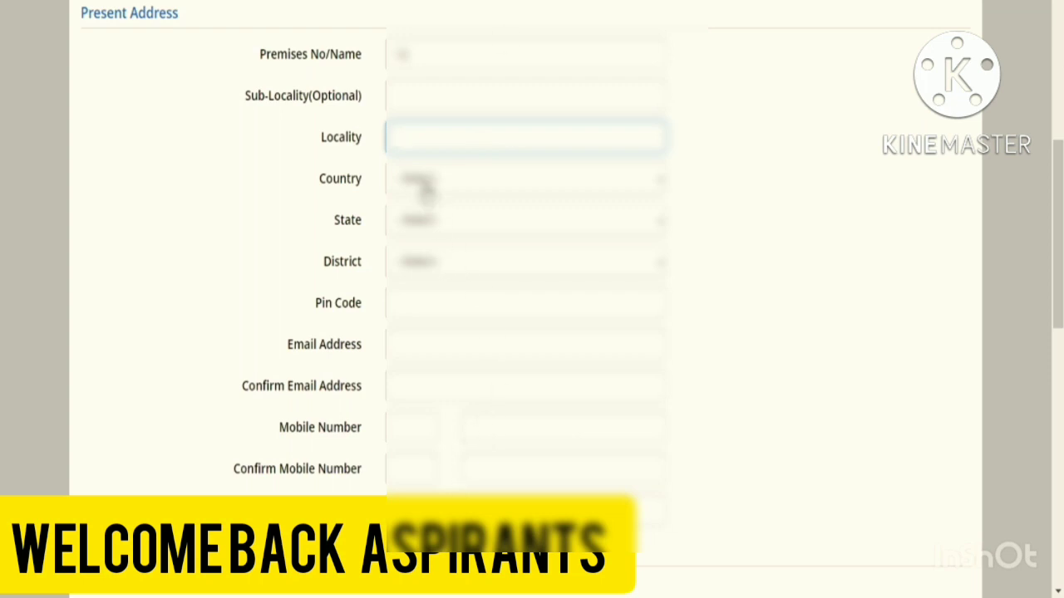
left_click(427, 187)
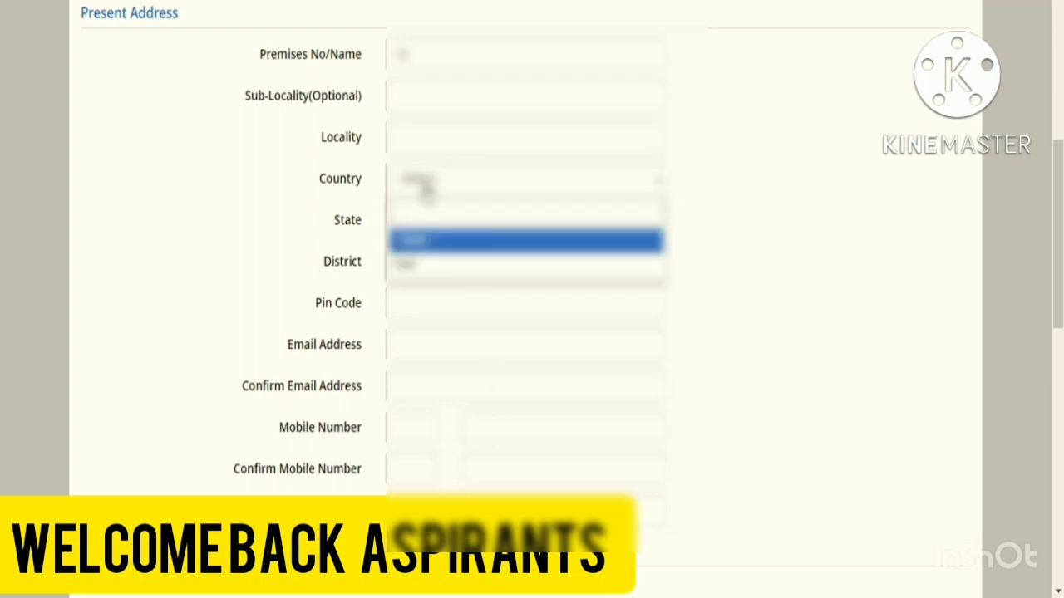
left_click(421, 264)
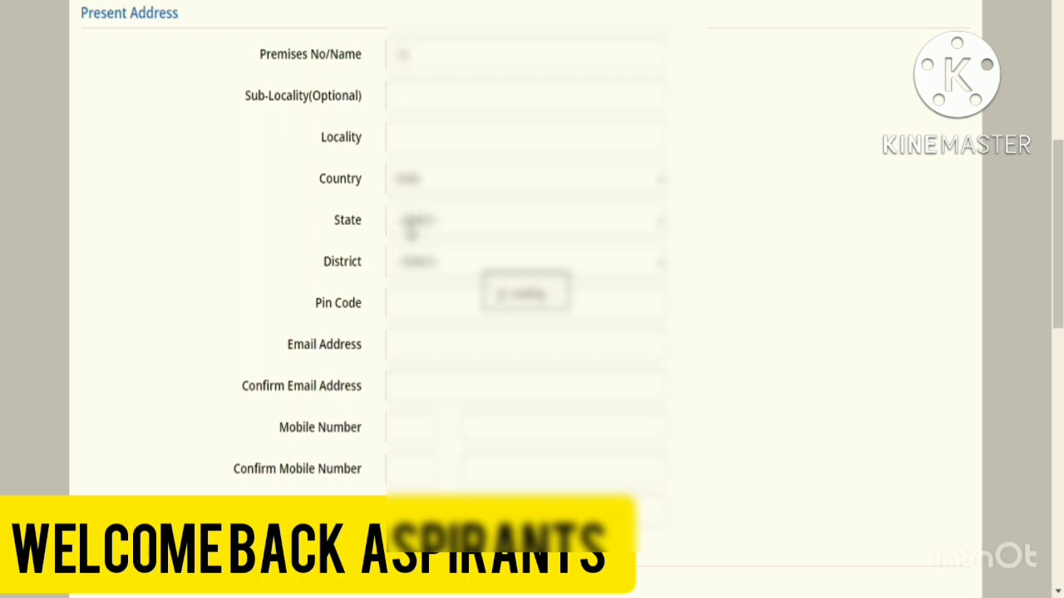
left_click(489, 222)
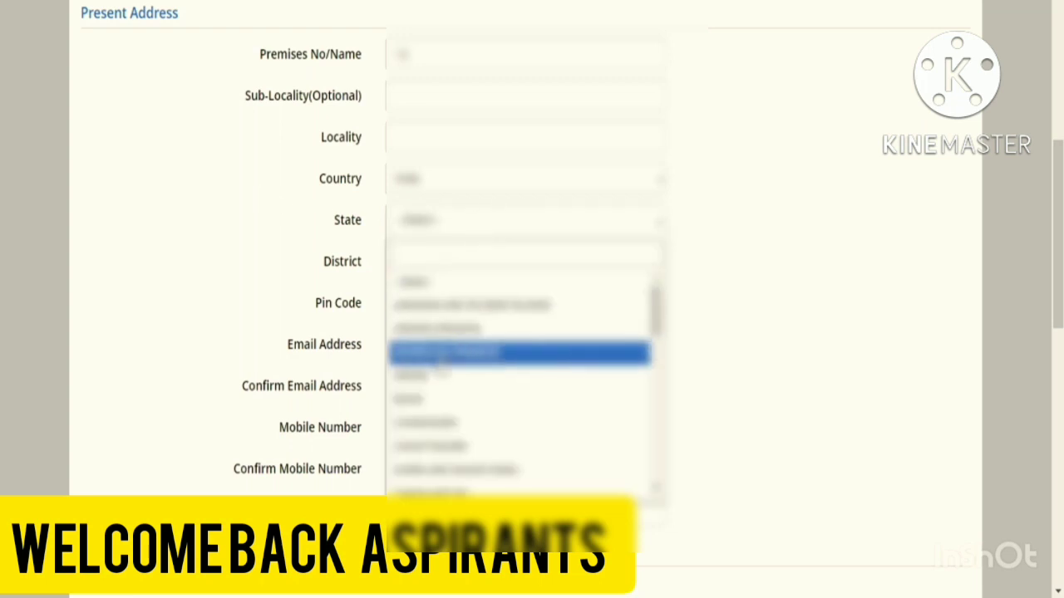
scroll(432, 455, "down", 10)
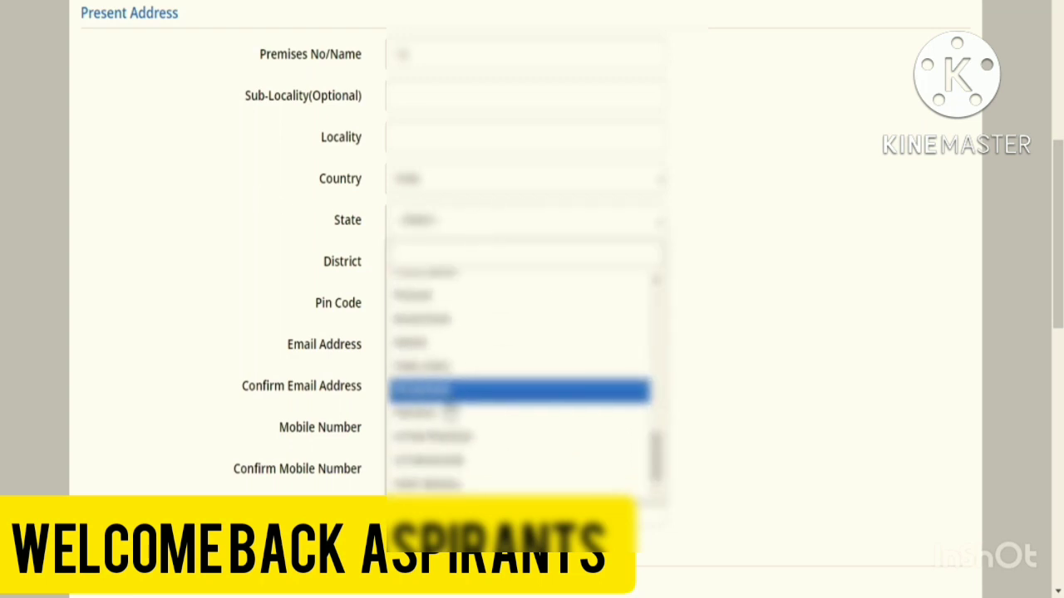
left_click(444, 394)
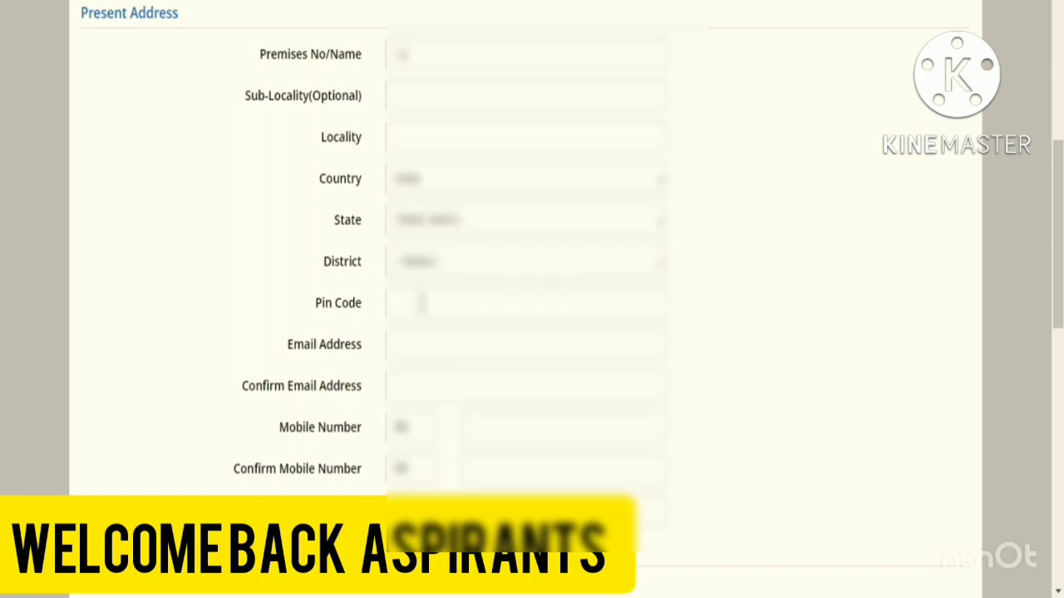
left_click(423, 271)
scroll(413, 304, "down", 2)
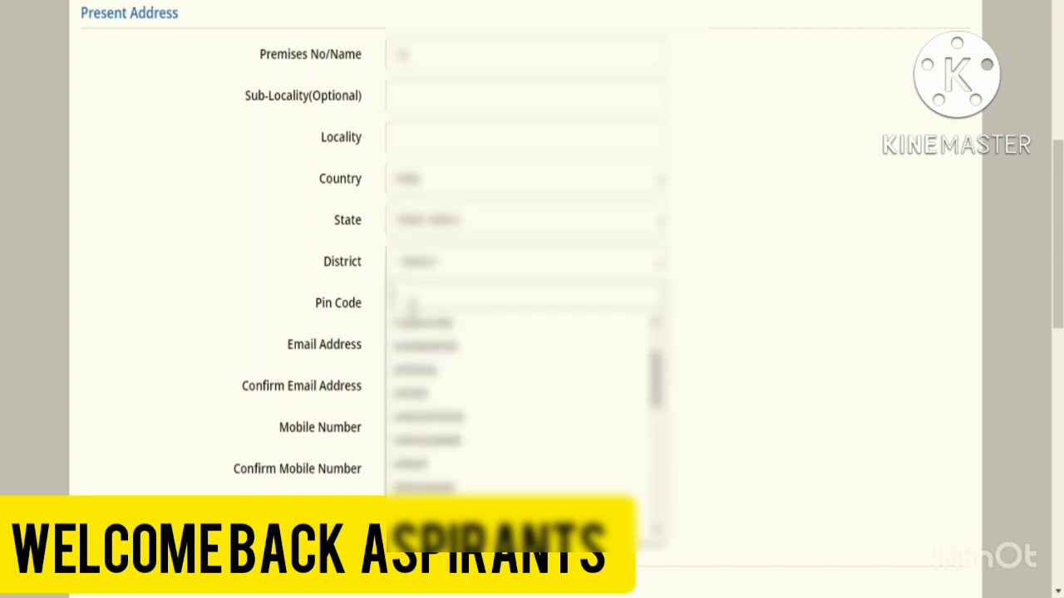
type("ma")
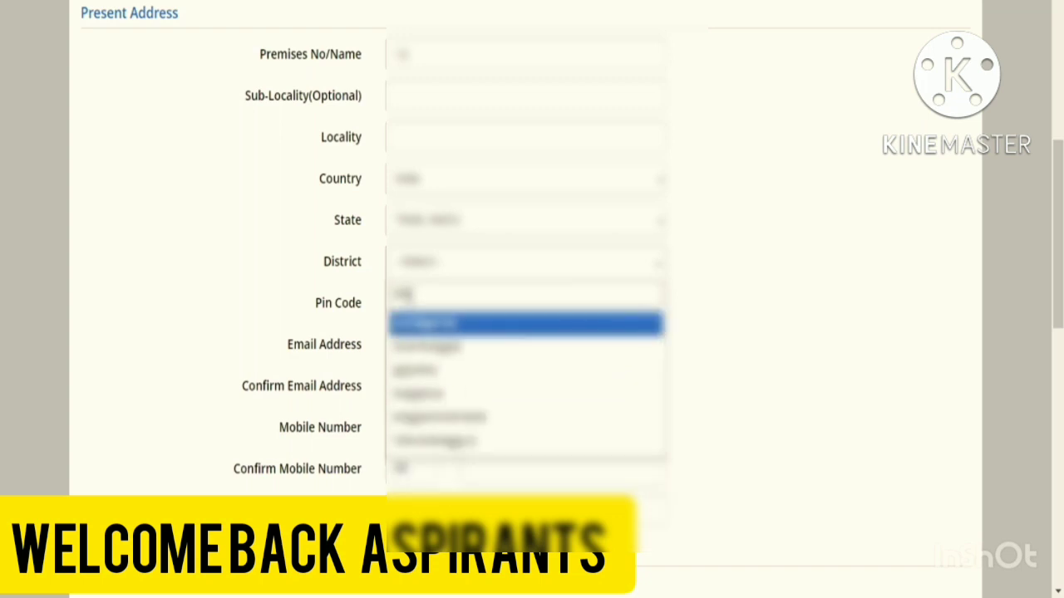
left_click(422, 369)
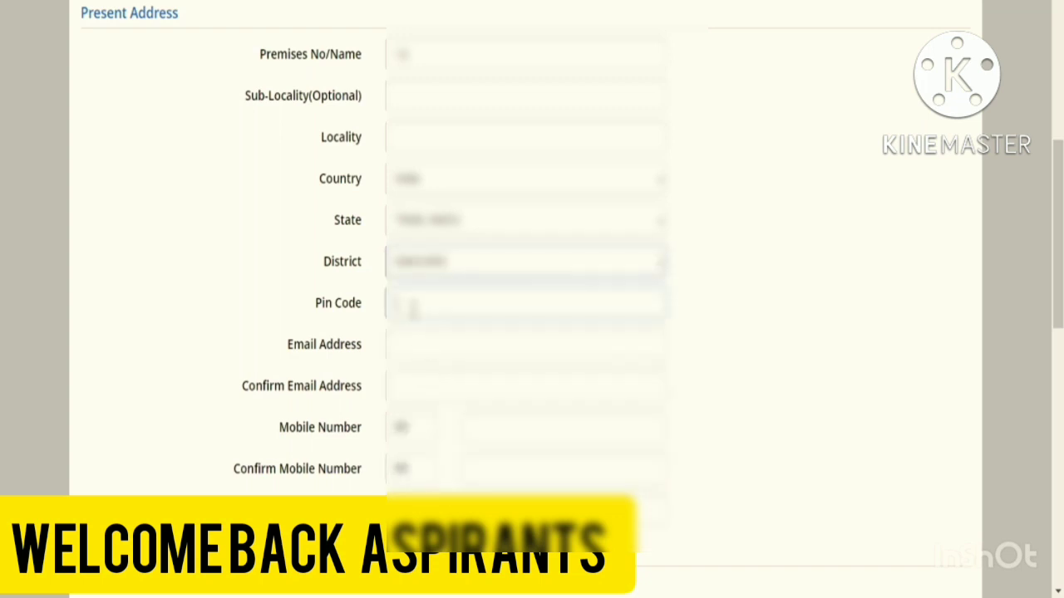
type("625001")
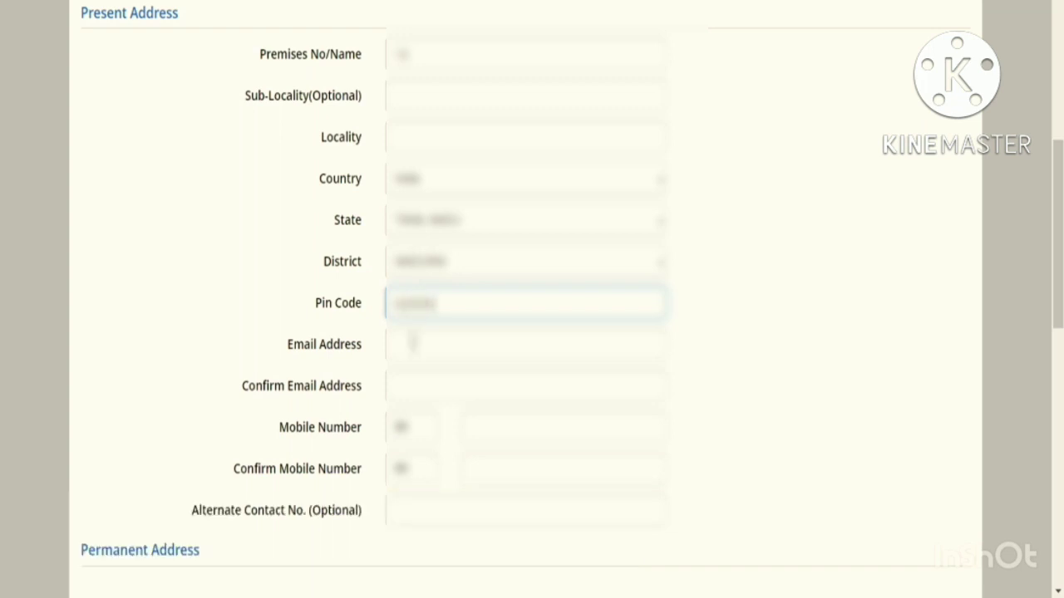
- Enter the candidate's e-mail address and re-enter it in the confirmation field
left_click(412, 342)
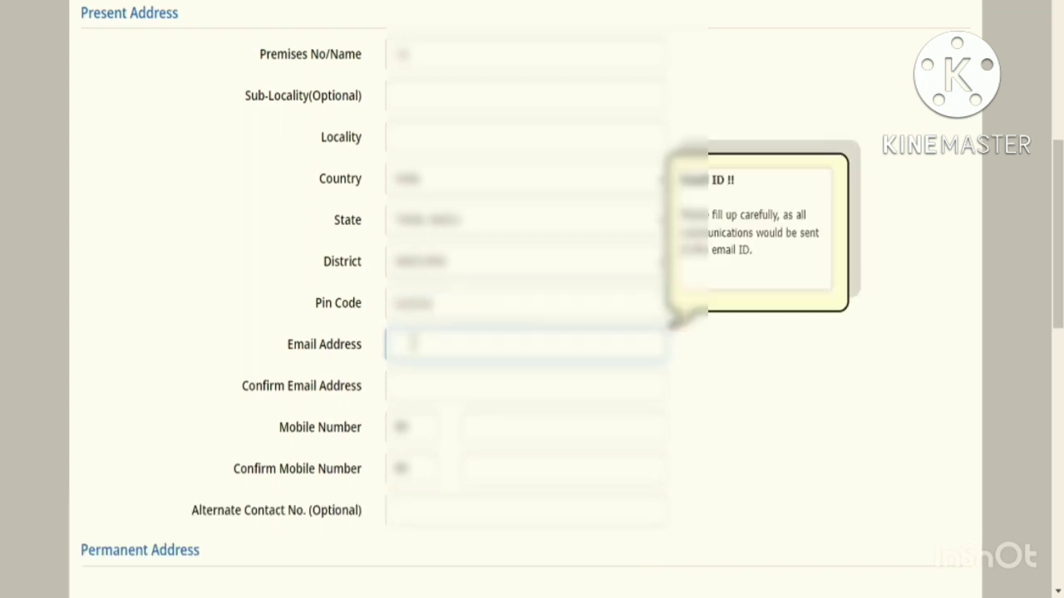
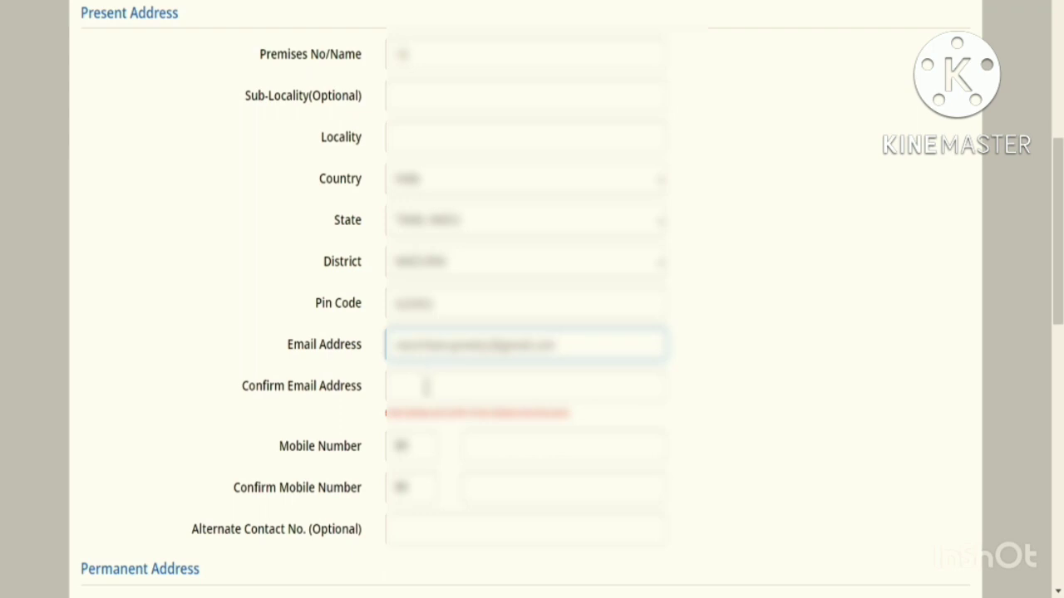
left_click(427, 388)
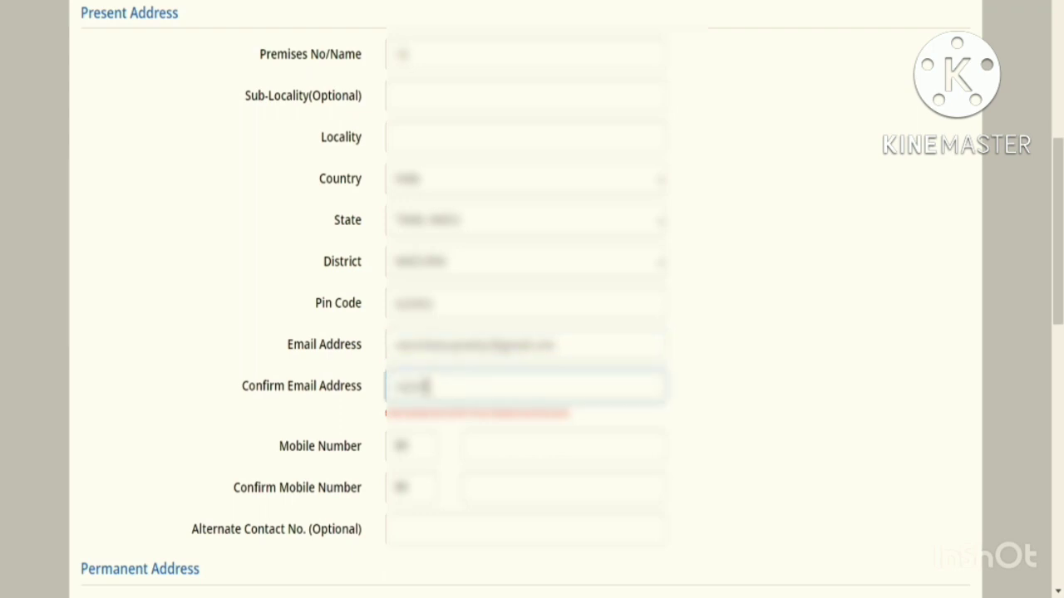
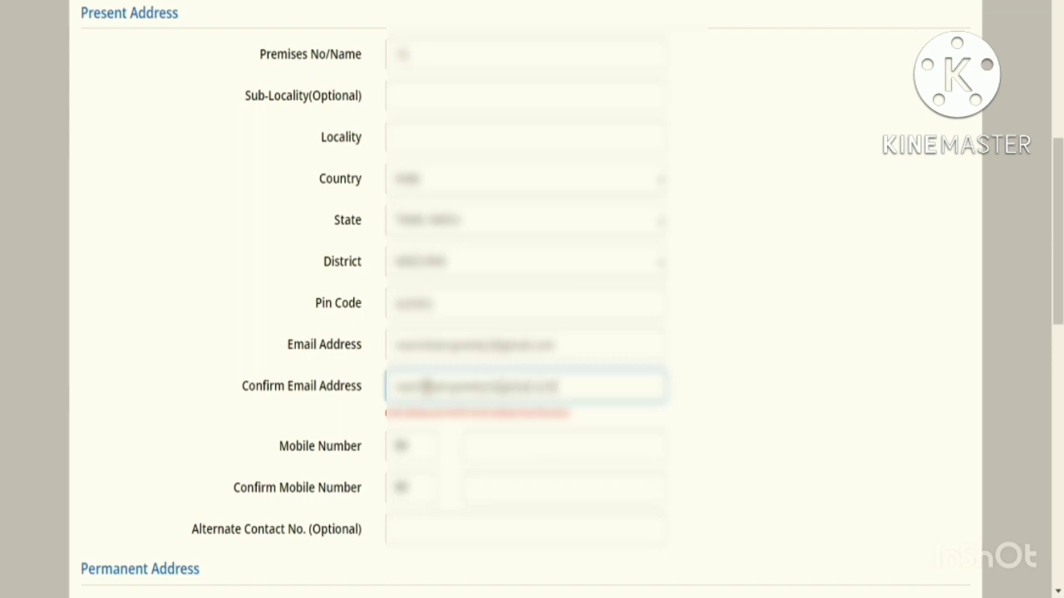
scroll(435, 432, "down", 2)
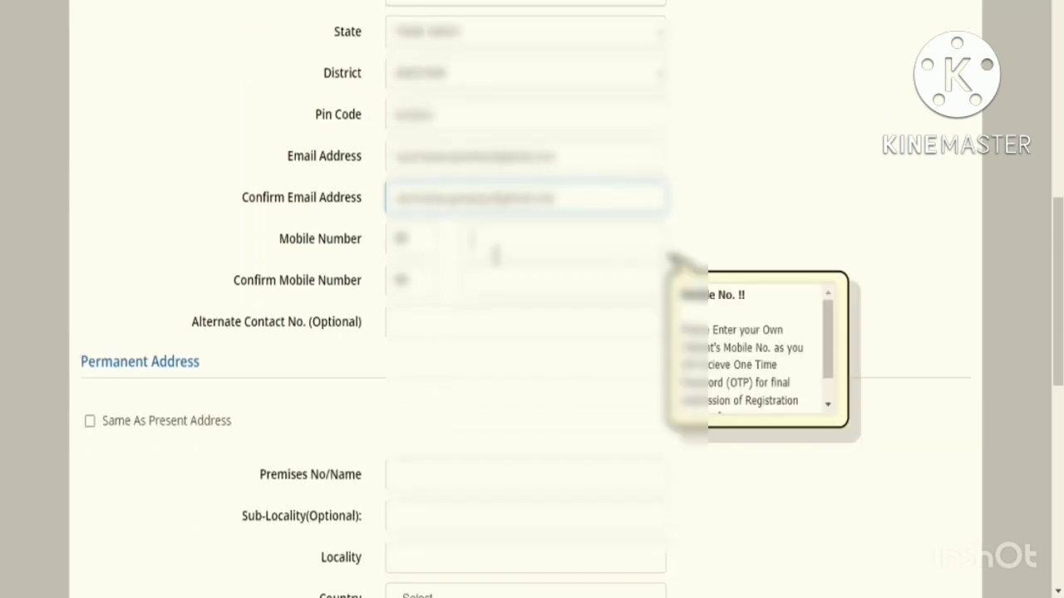
- Enter and confirm the mobile number, and mark permanent address same as present
left_click(496, 254)
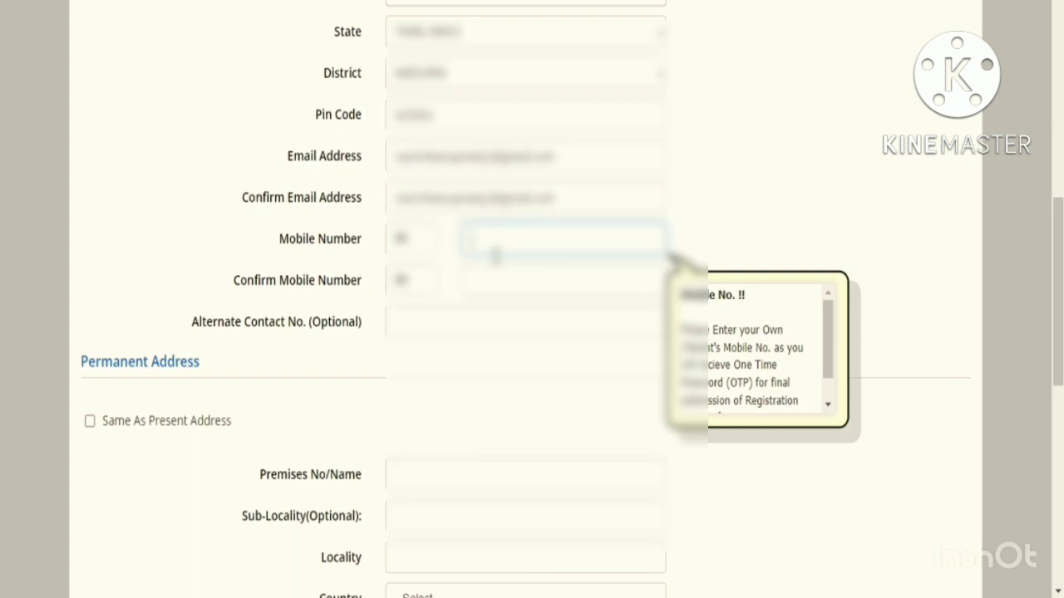
type("99999999")
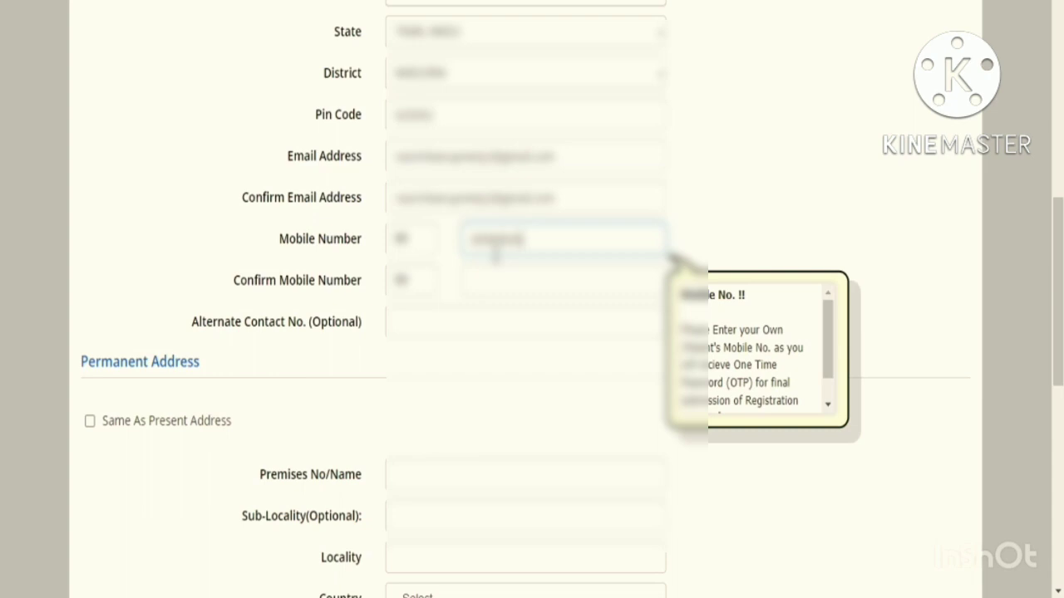
type("99")
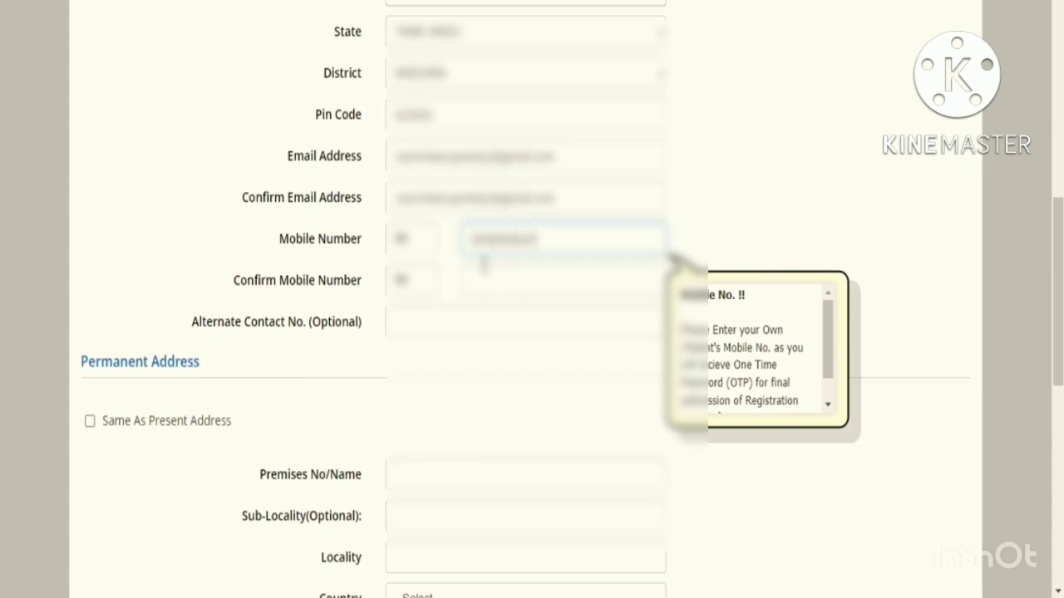
left_click(479, 281)
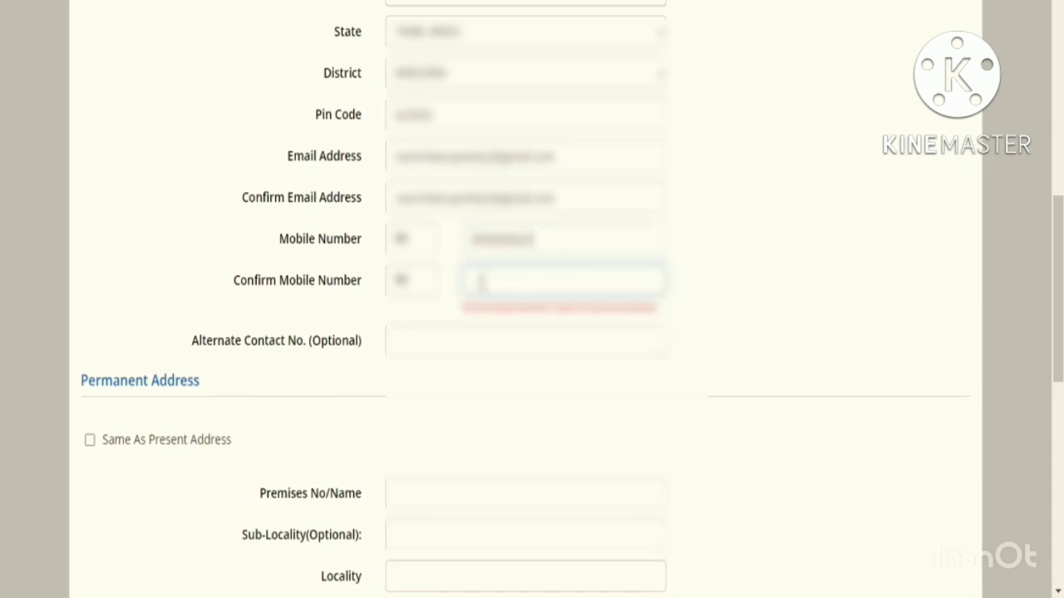
type("99999999")
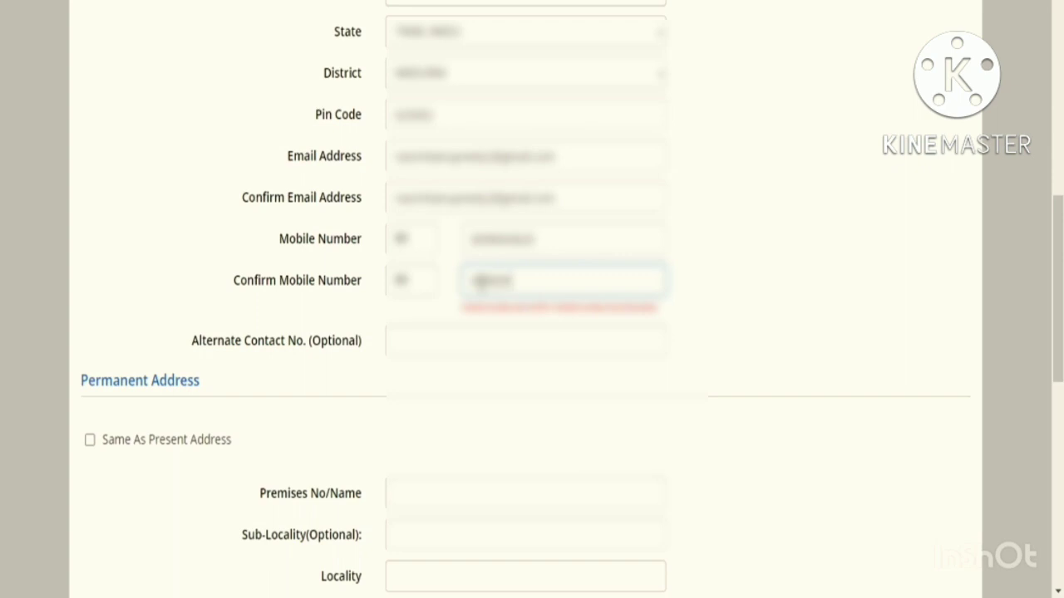
type("99")
scroll(423, 117, "down", 5)
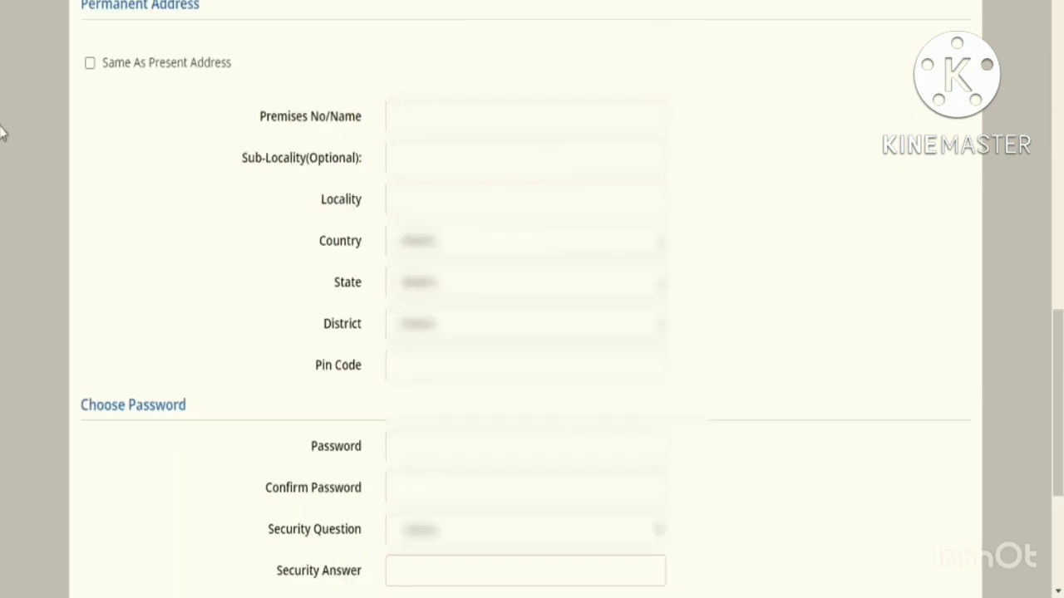
left_click(88, 67)
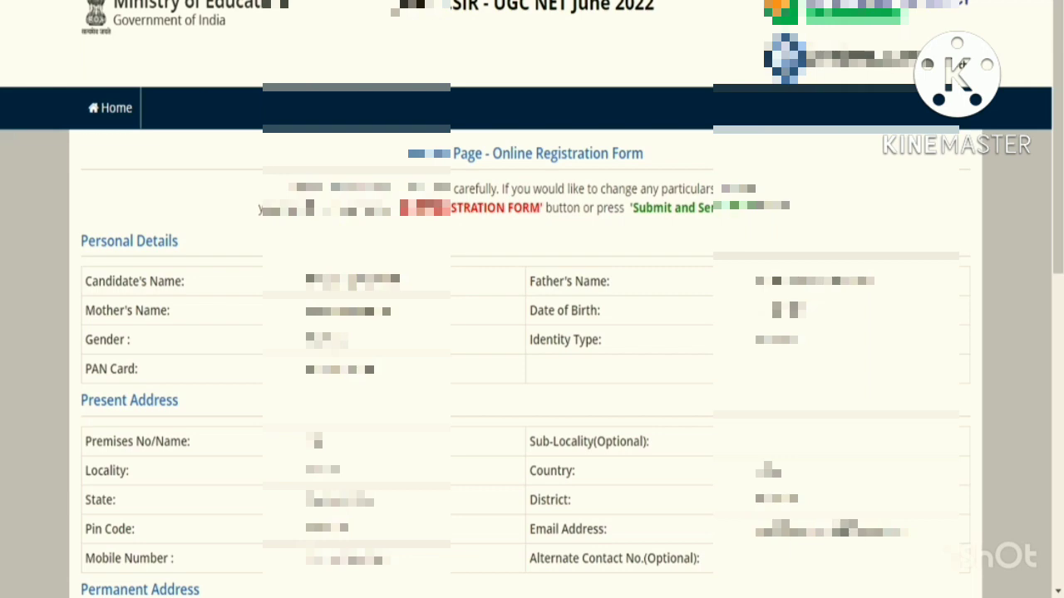
- On the Review Page, toggle the I Agree box and return to edit the registration form
scroll(532, 332, "down", 5)
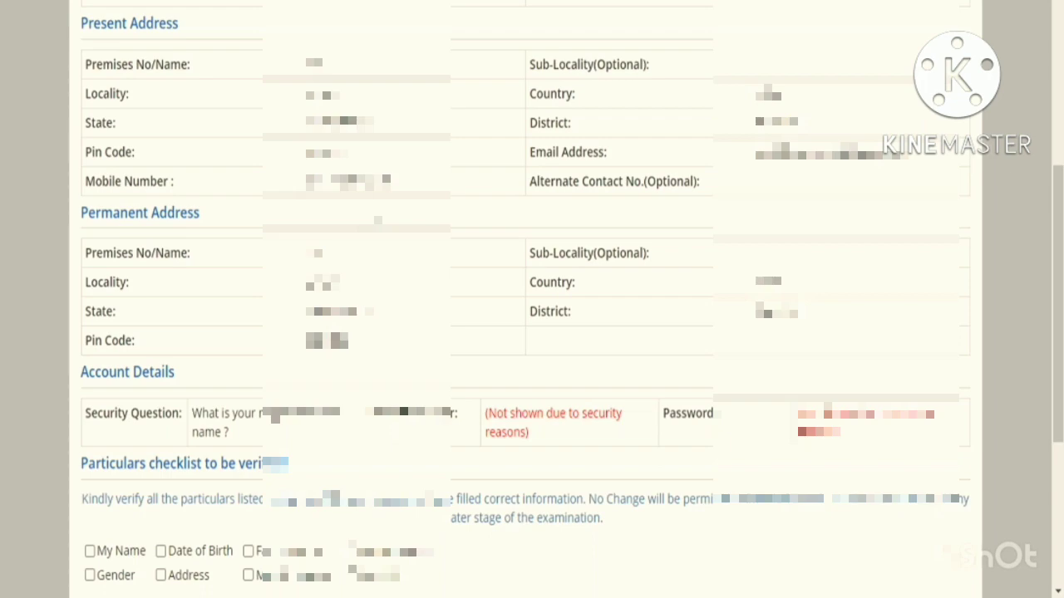
scroll(532, 332, "down", 4)
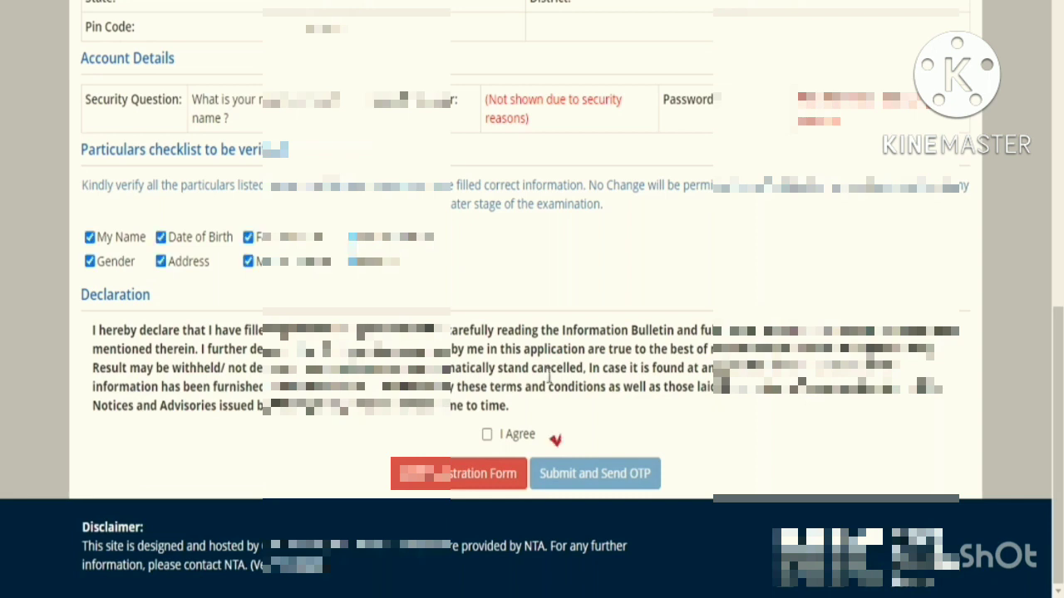
left_click(487, 435)
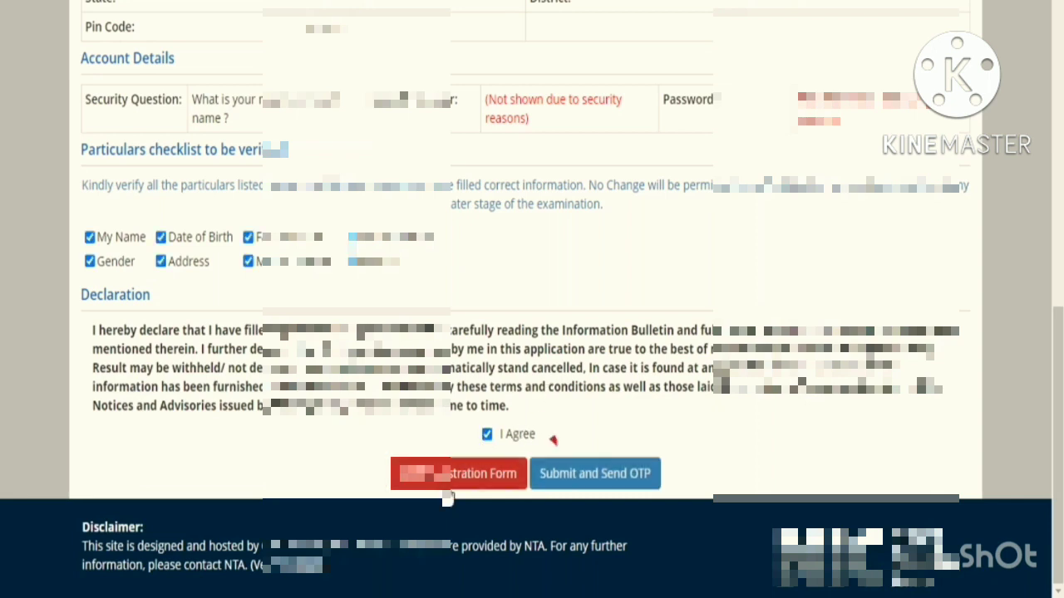
left_click(487, 435)
left_click(478, 474)
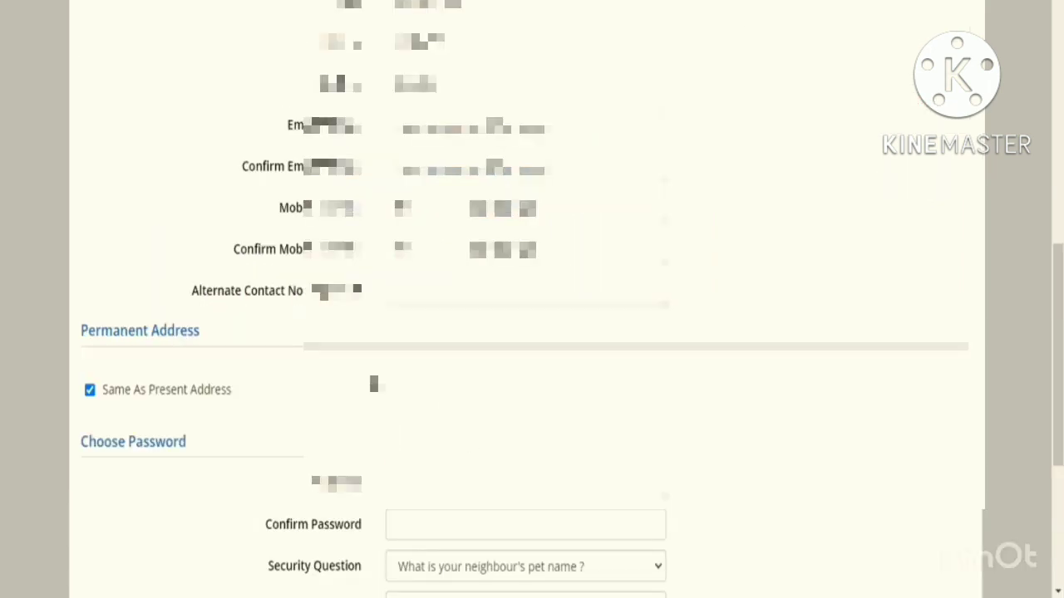
scroll(532, 299, "down", 4)
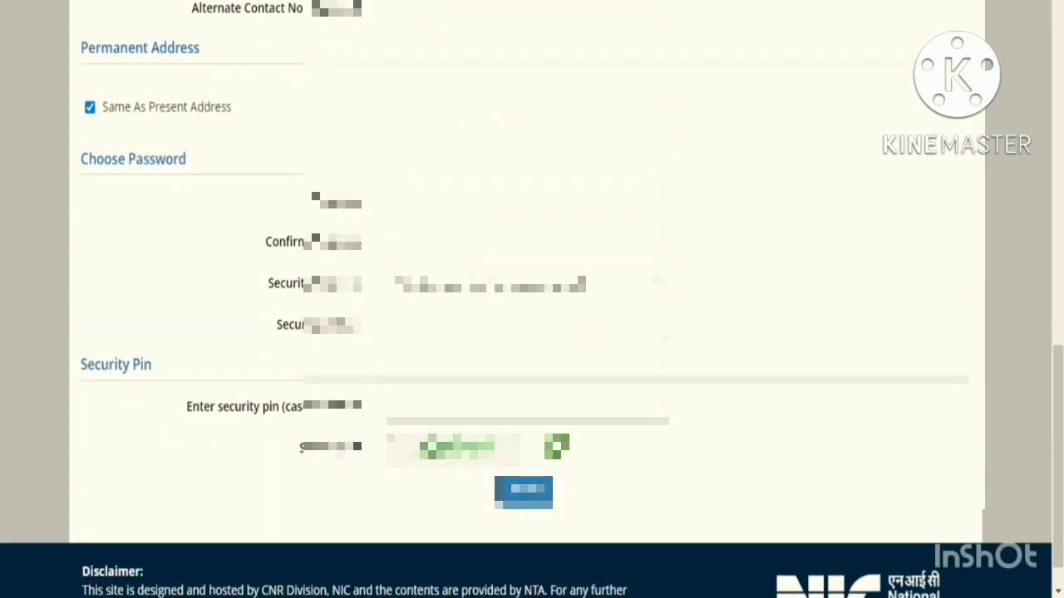
scroll(532, 299, "up", 13)
scroll(532, 299, "down", 14)
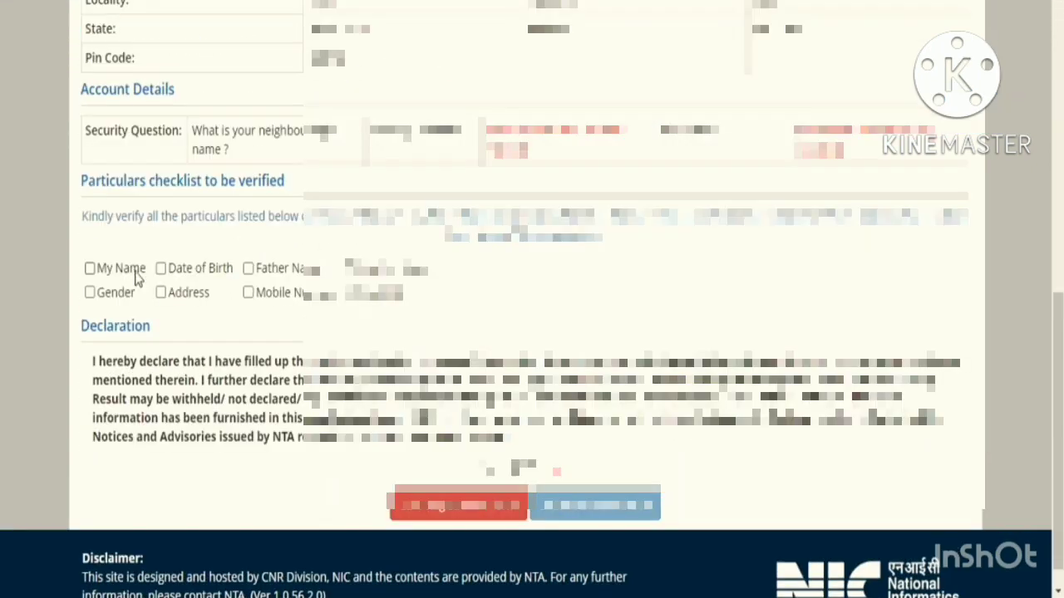
- Verify name, date of birth, gender, address and mobile number, then submit and send OTP
left_click(90, 269)
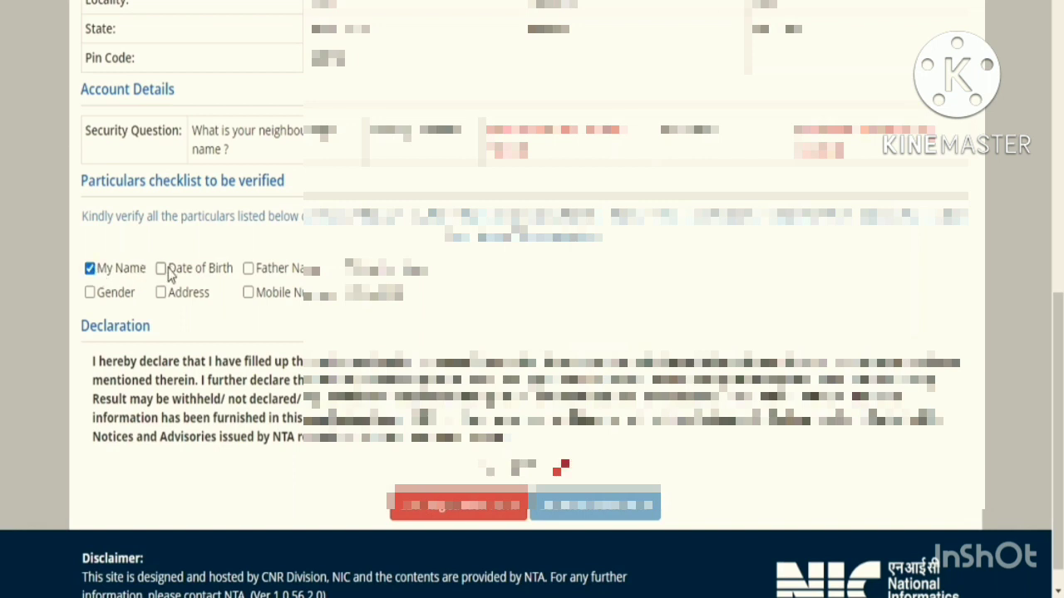
left_click(162, 269)
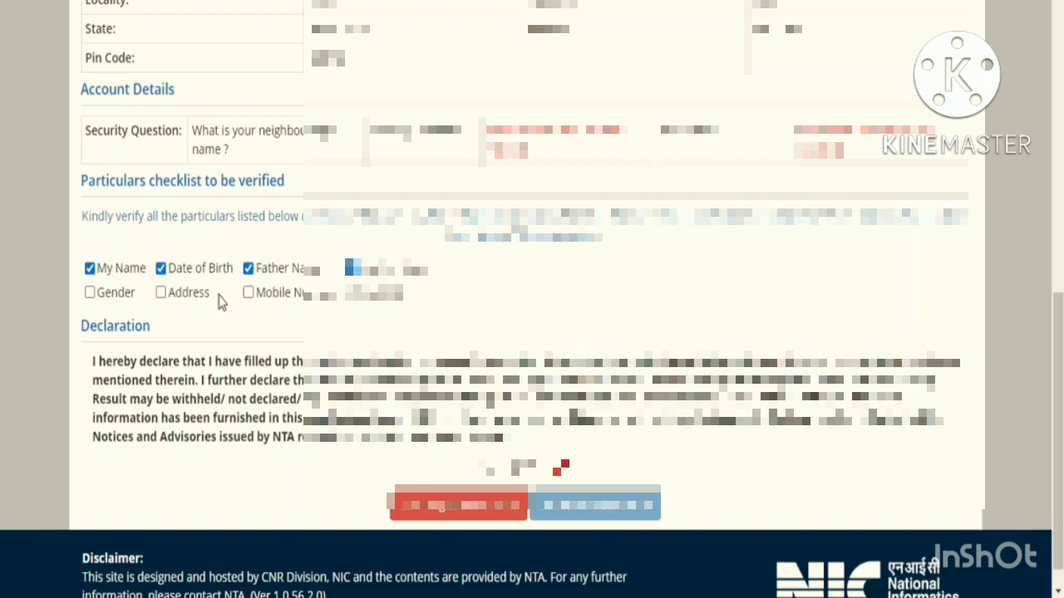
left_click(91, 295)
left_click(161, 293)
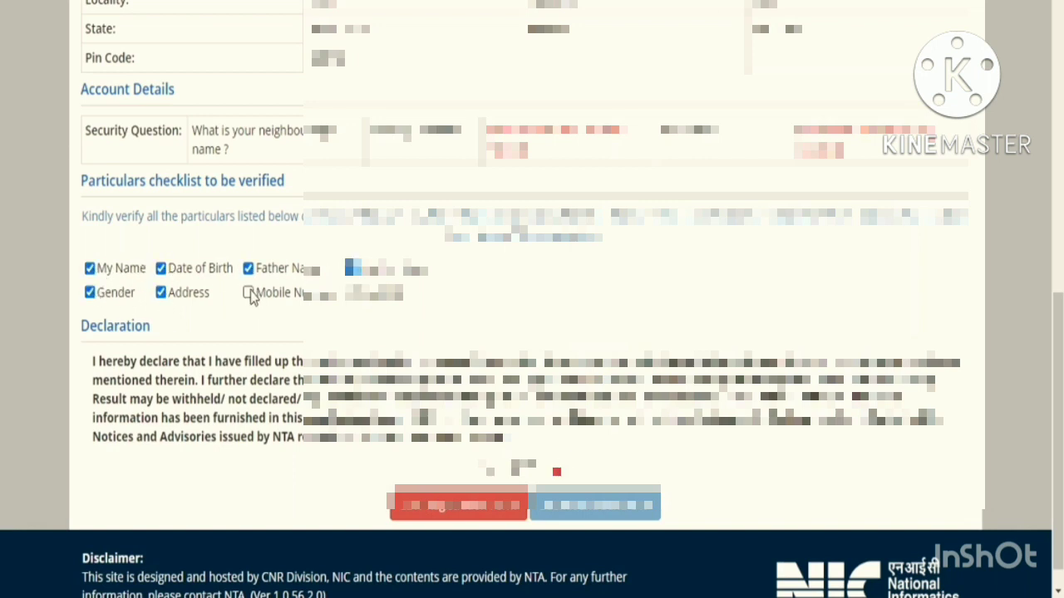
left_click(248, 293)
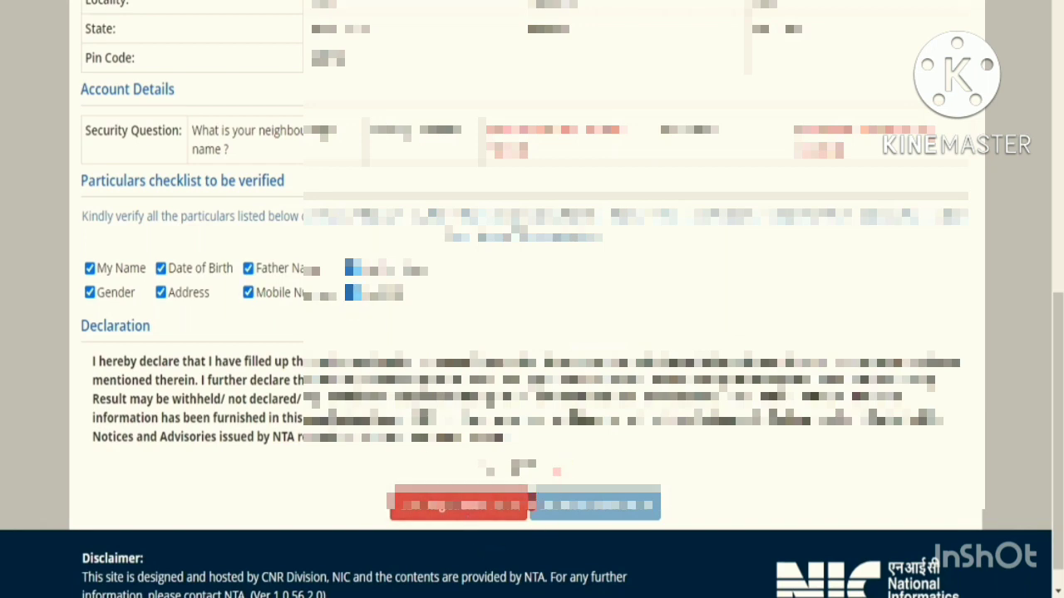
left_click(550, 512)
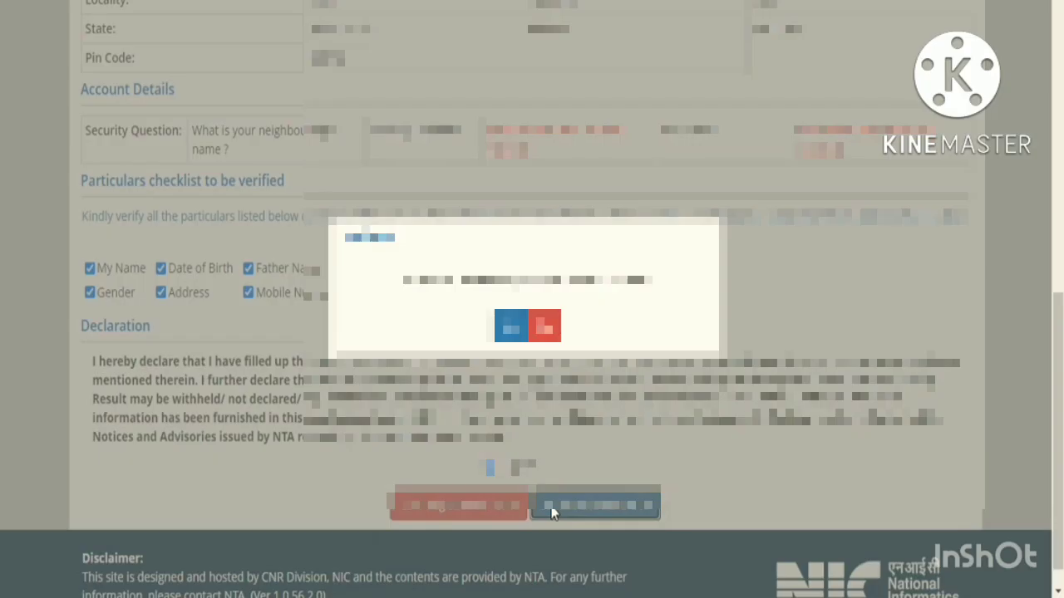
left_click(506, 341)
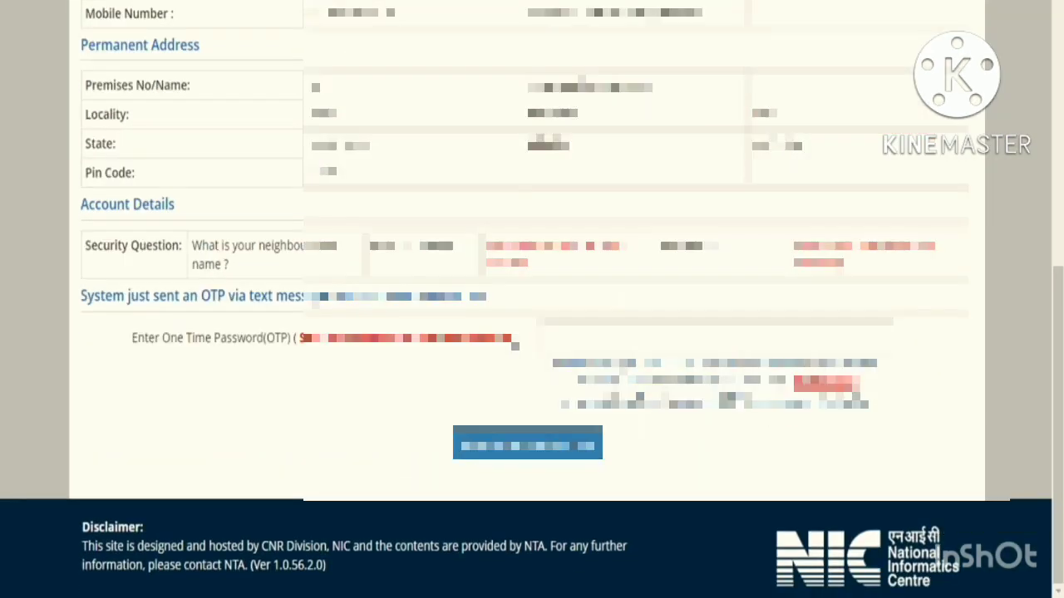
- Paste the received OTP and submit the registration form
scroll(532, 300, "up", 1)
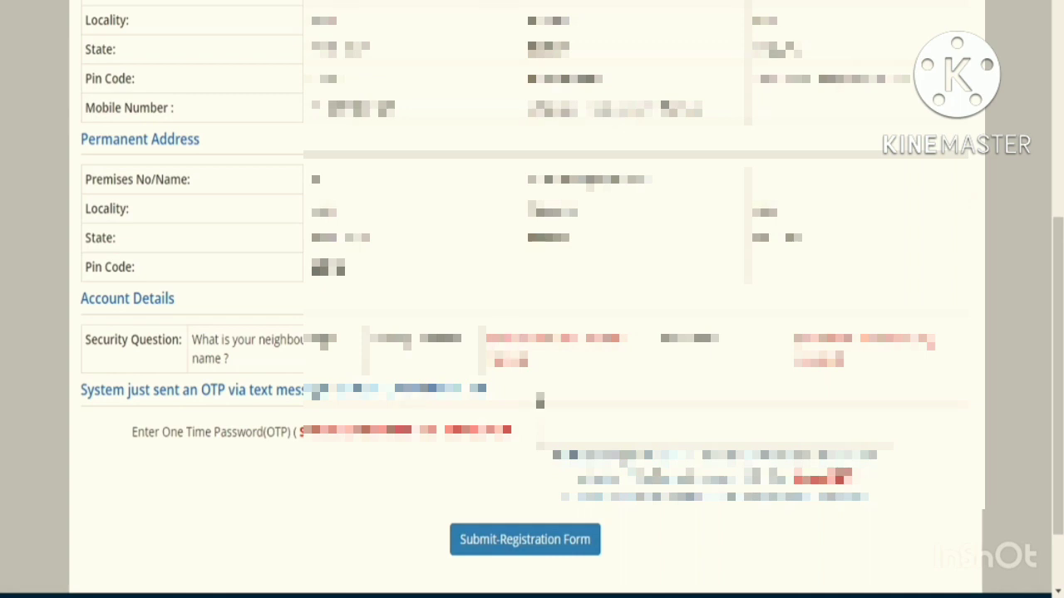
left_click(557, 432)
key("ctrl+v")
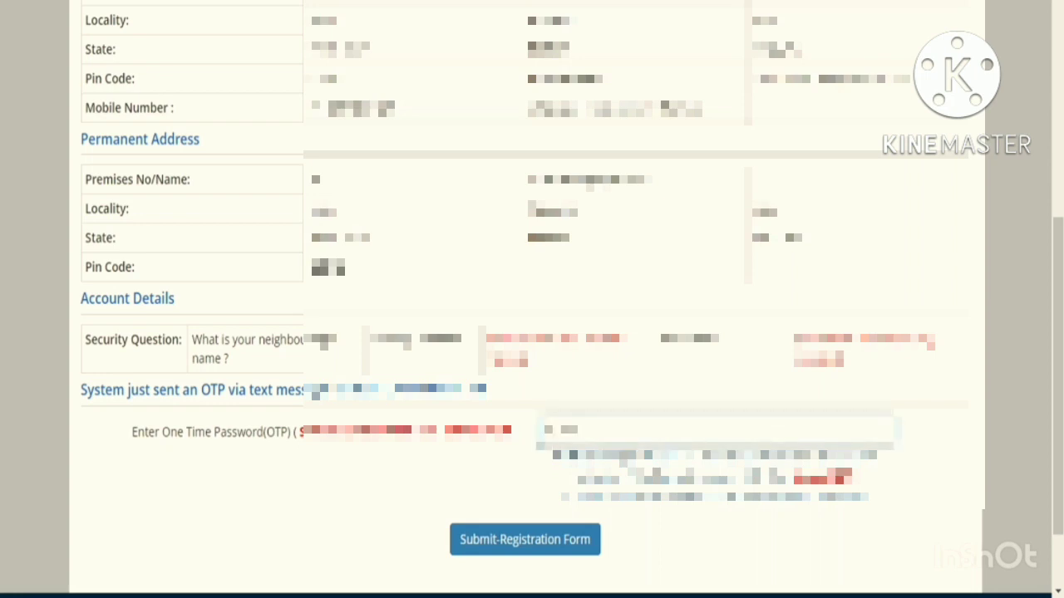
left_click(522, 540)
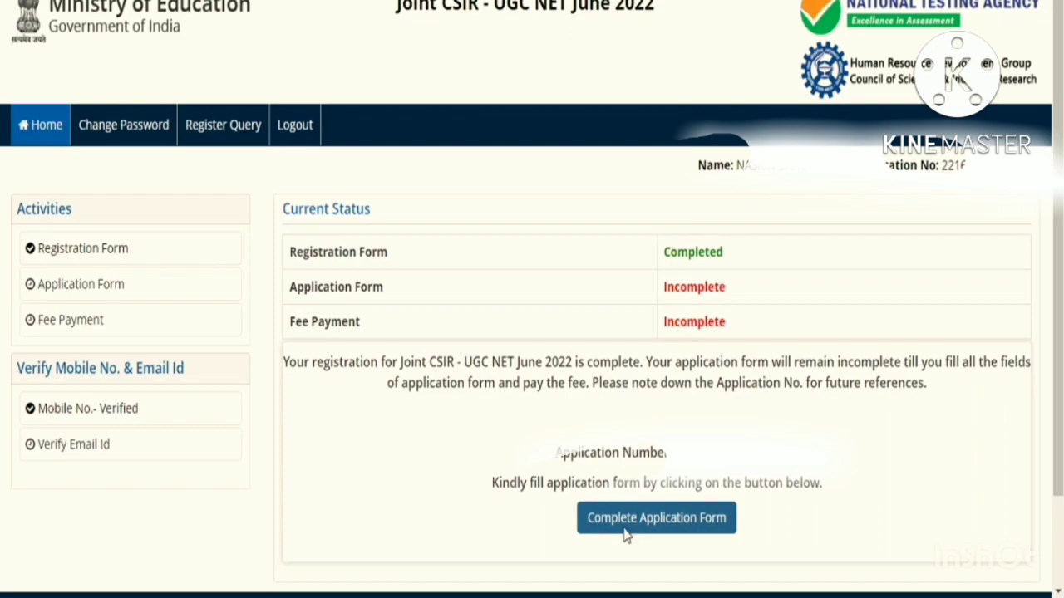
- Start the full application form and choose the nationality
left_click(626, 518)
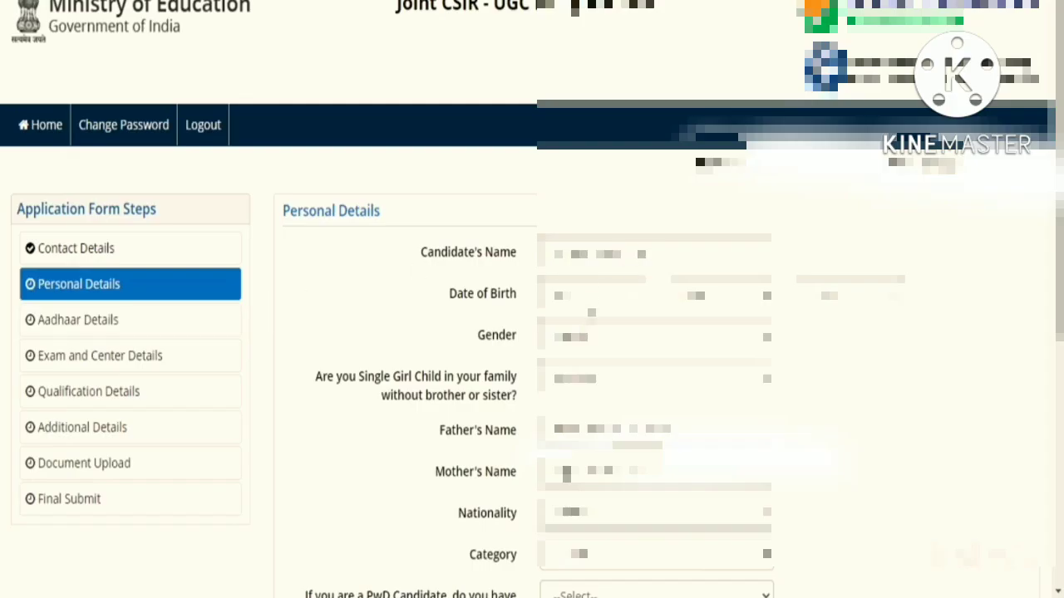
scroll(531, 333, "down", 1)
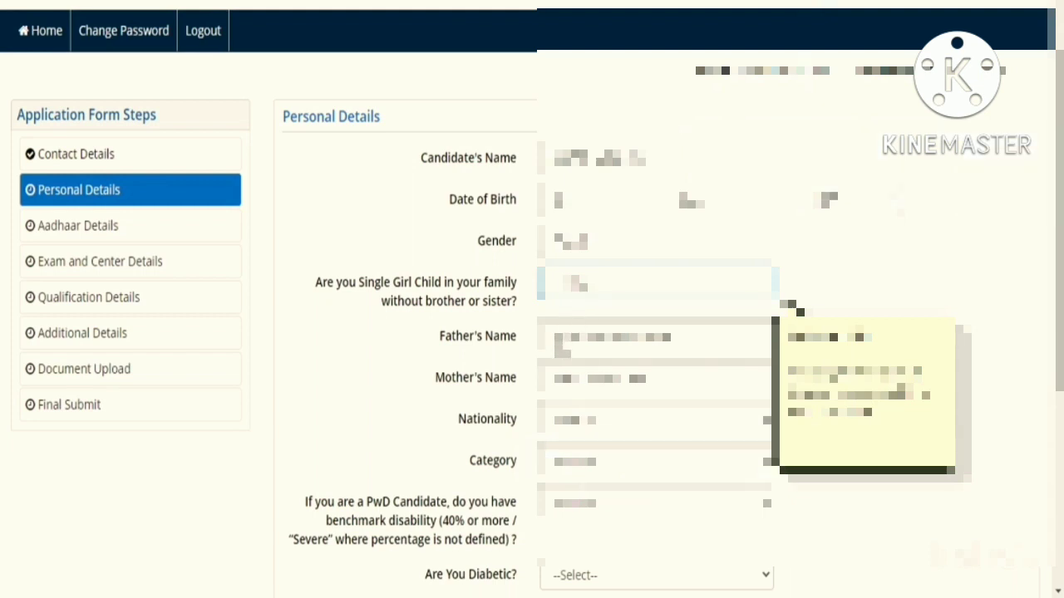
scroll(568, 290, "down", 2)
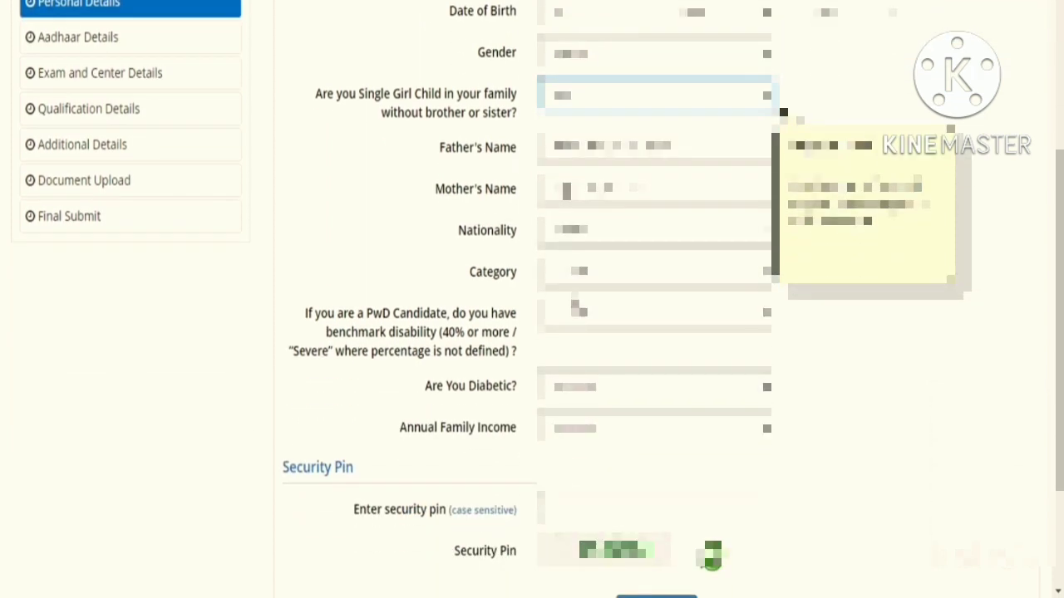
left_click(567, 236)
left_click(565, 295)
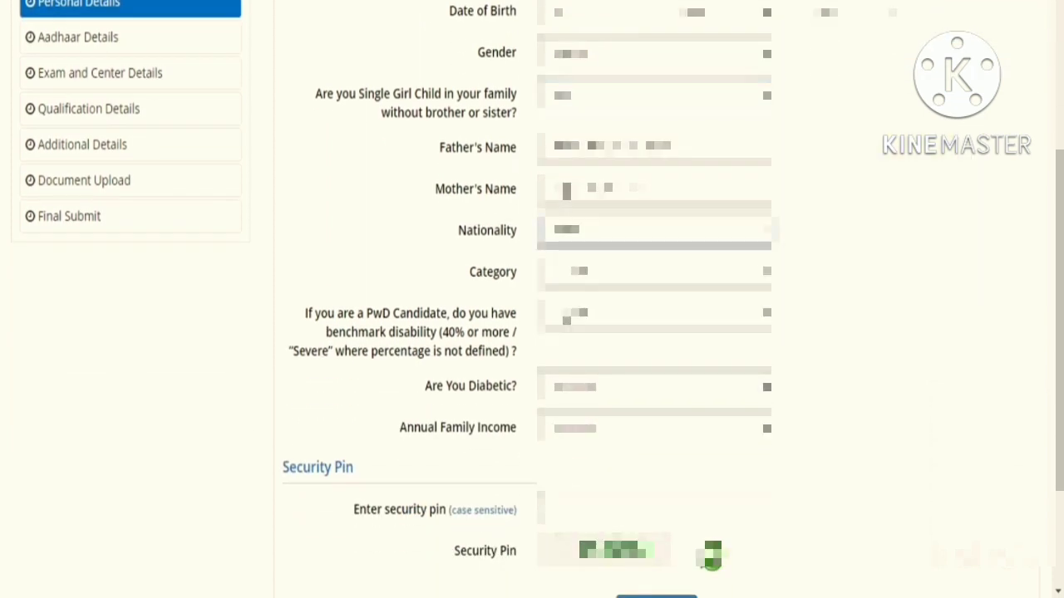
left_click(575, 284)
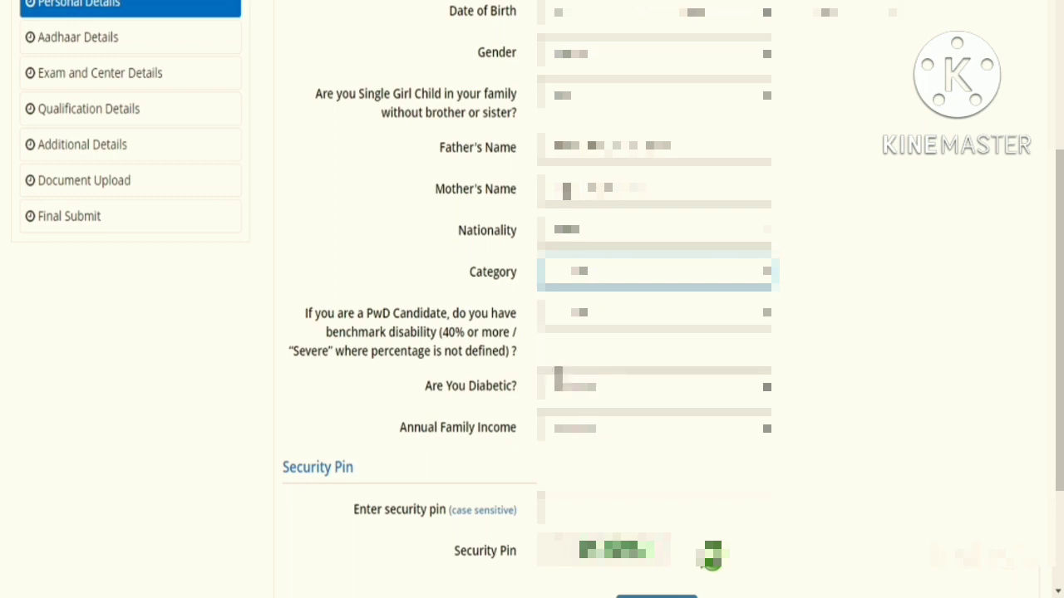
- Select the category and answer the PwD and diabetic questions
left_click(557, 372)
left_click(567, 323)
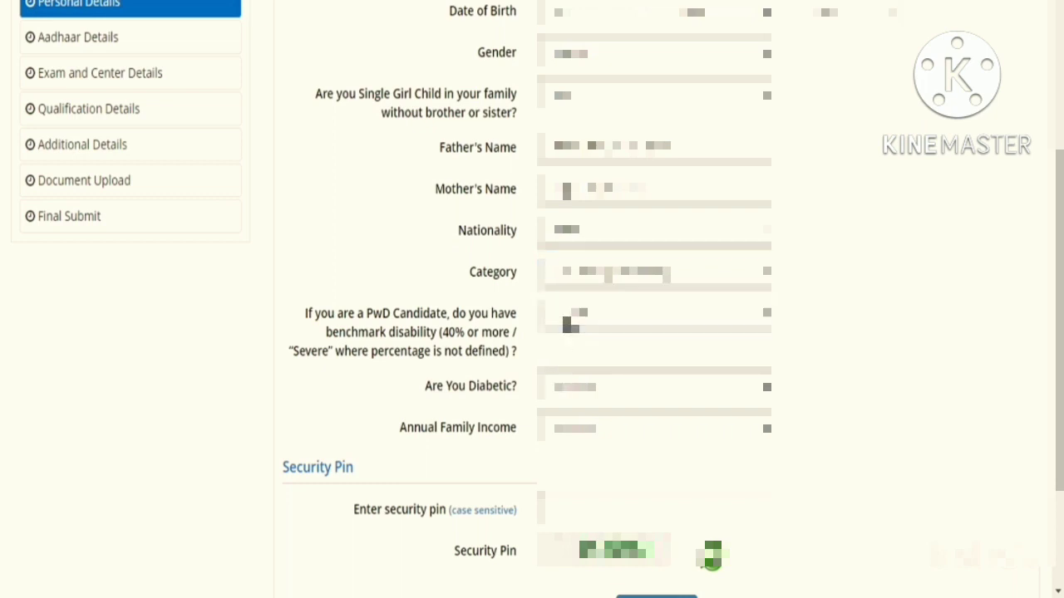
left_click(567, 322)
left_click(567, 369)
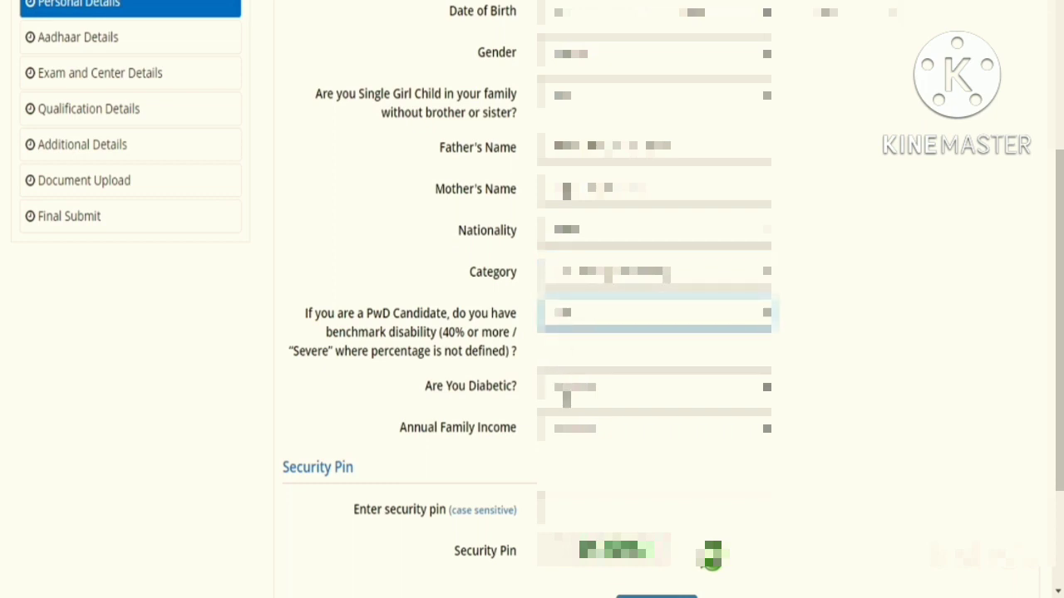
left_click(567, 395)
left_click(581, 393)
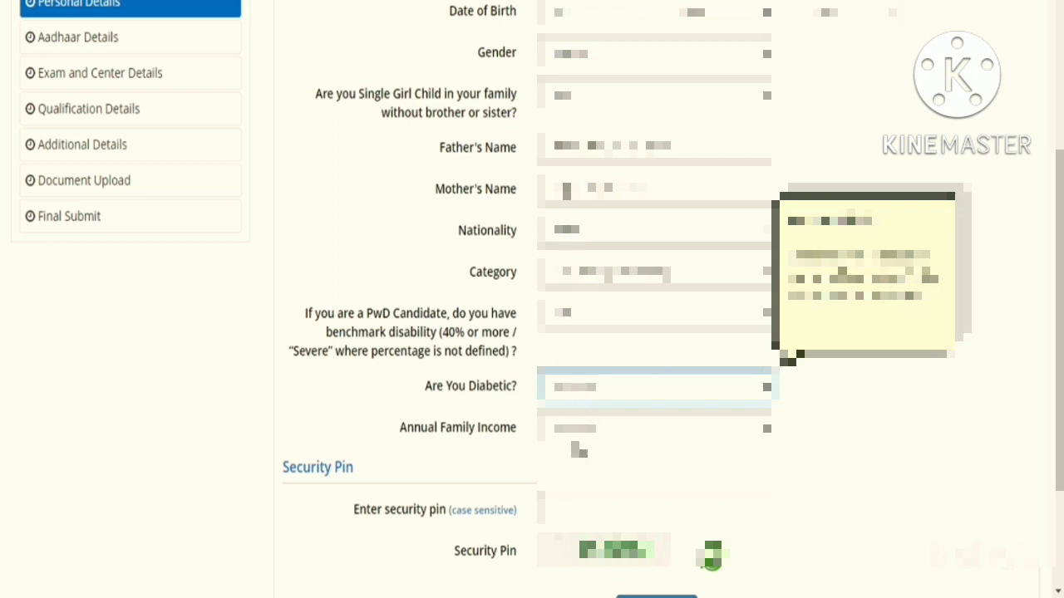
left_click(580, 449)
left_click(580, 430)
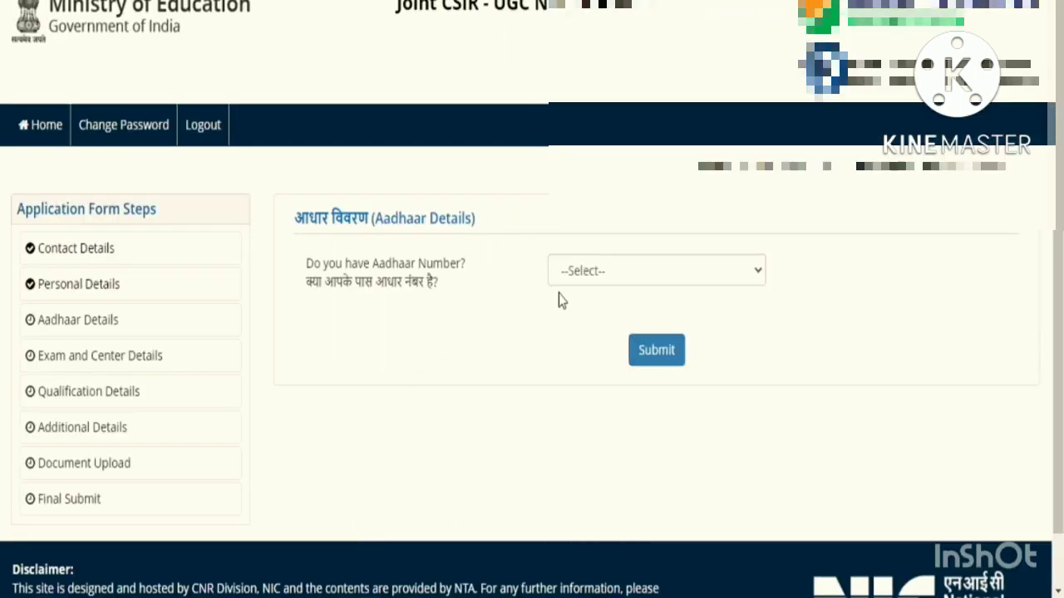
- Answer 'Do you have Aadhaar Number?' and review the consent options and declaration
left_click(596, 288)
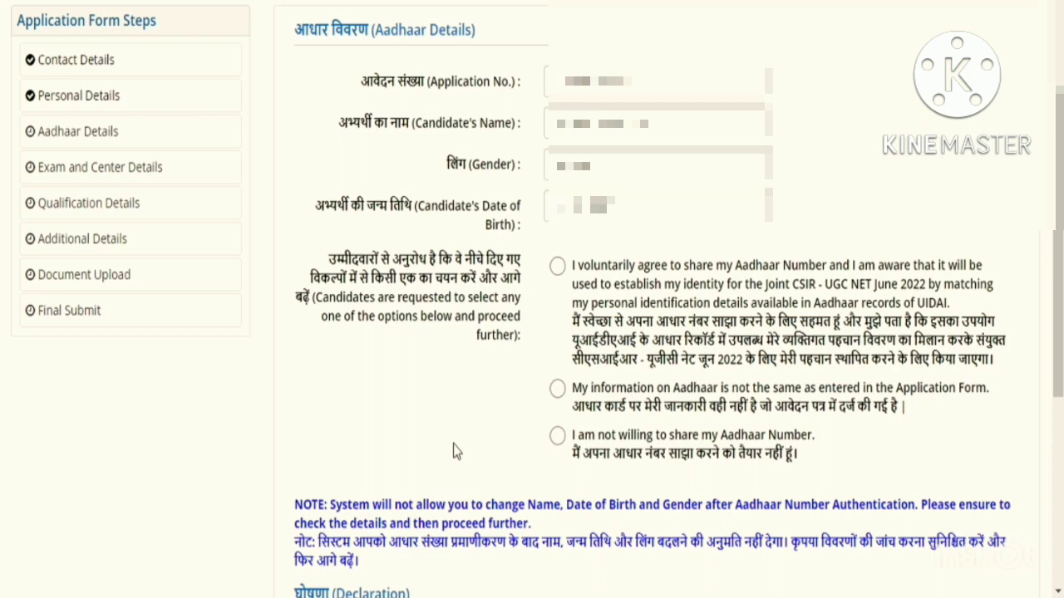
scroll(453, 444, "down", 1)
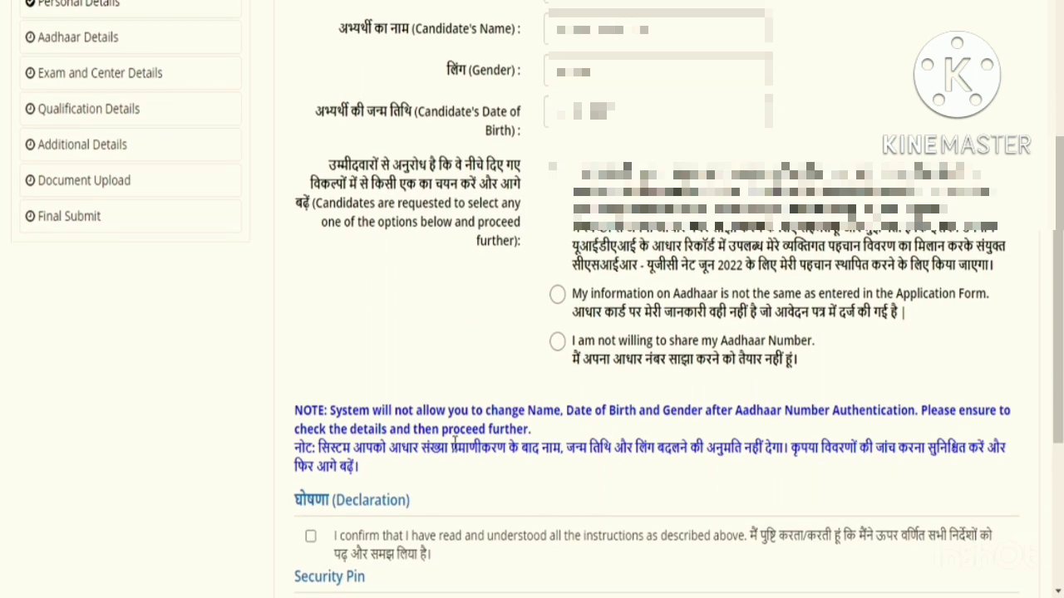
scroll(453, 445, "down", 1)
scroll(454, 447, "down", 1)
scroll(454, 447, "up", 1)
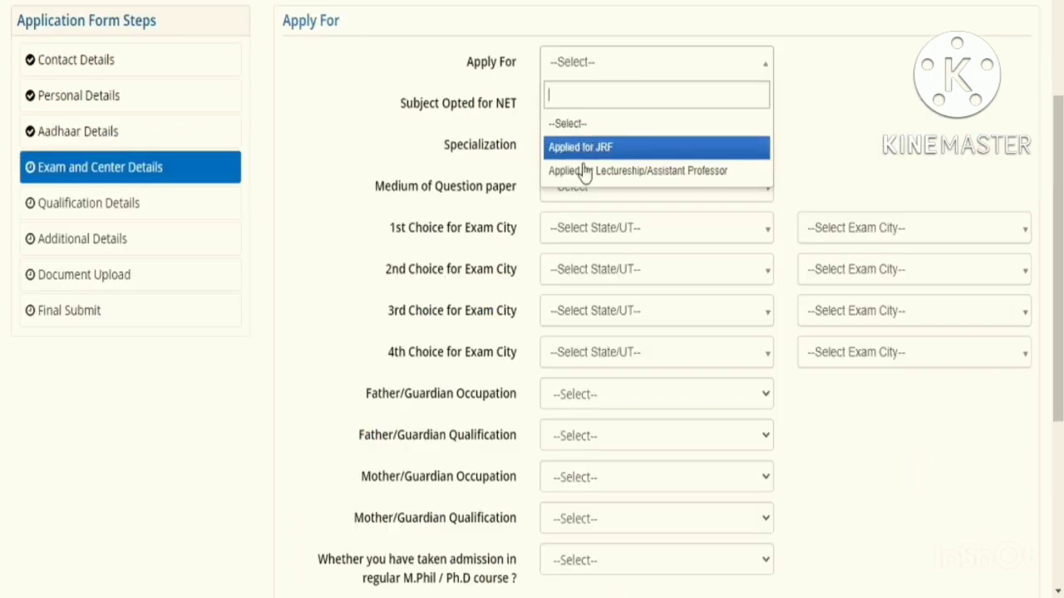
- Apply for JRF with Life Sciences, Biotechnology specialization and English question paper medium
left_click(579, 146)
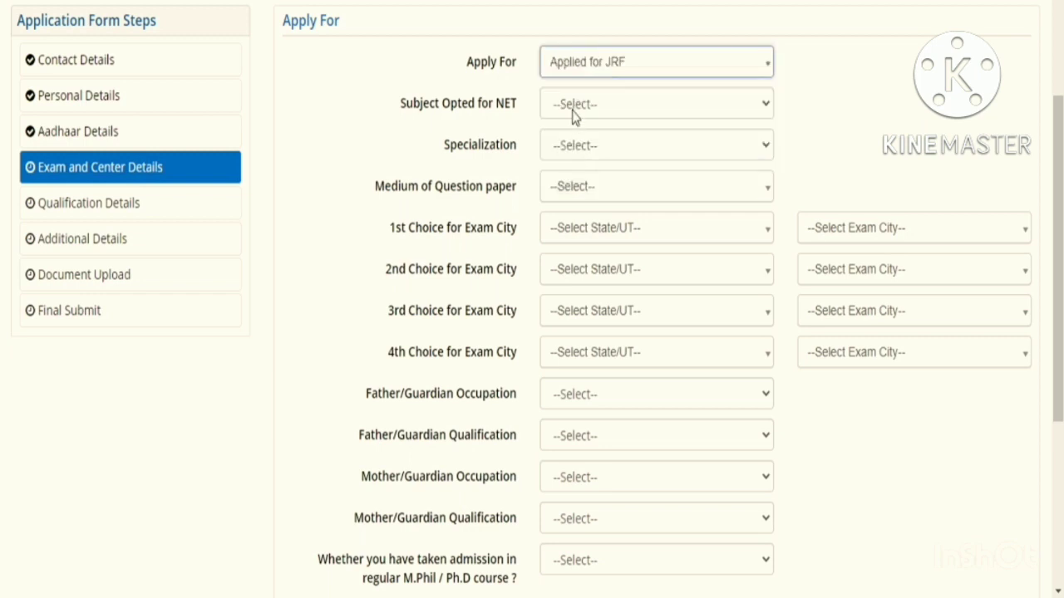
left_click(571, 114)
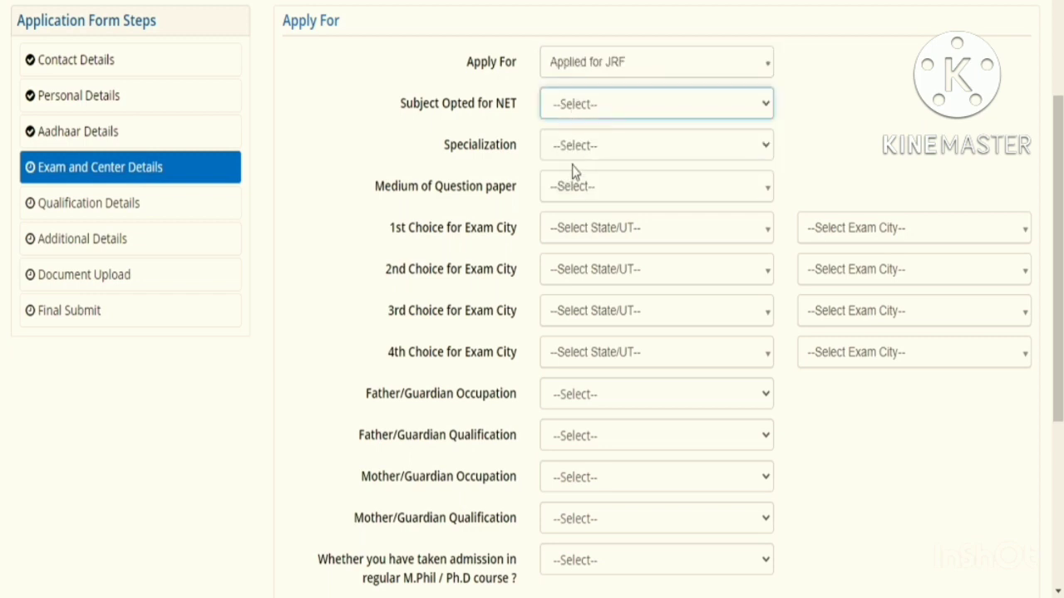
left_click(572, 182)
left_click(572, 151)
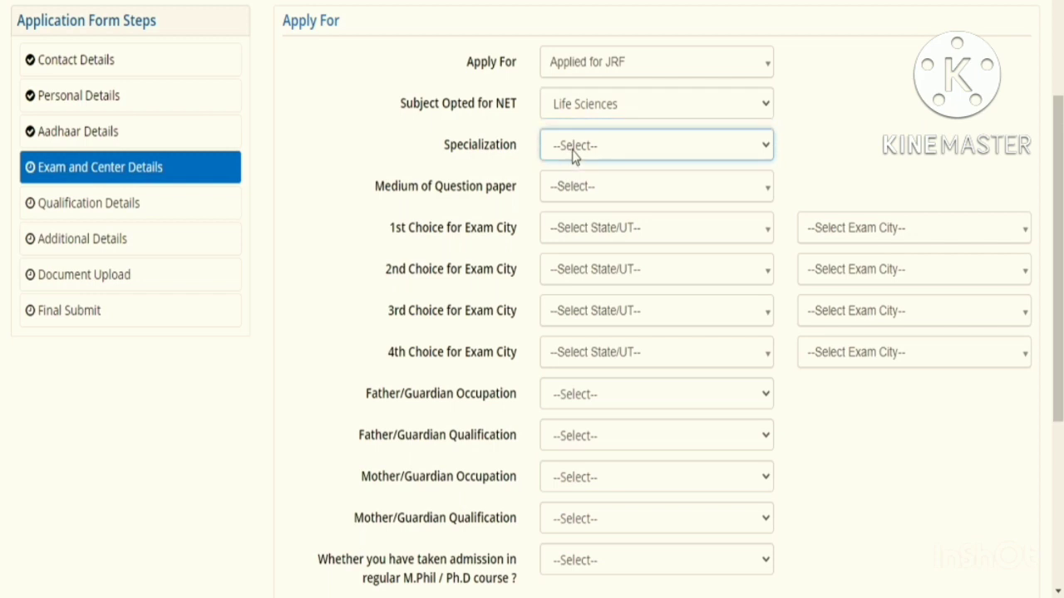
left_click(572, 150)
left_click(575, 185)
left_click(561, 273)
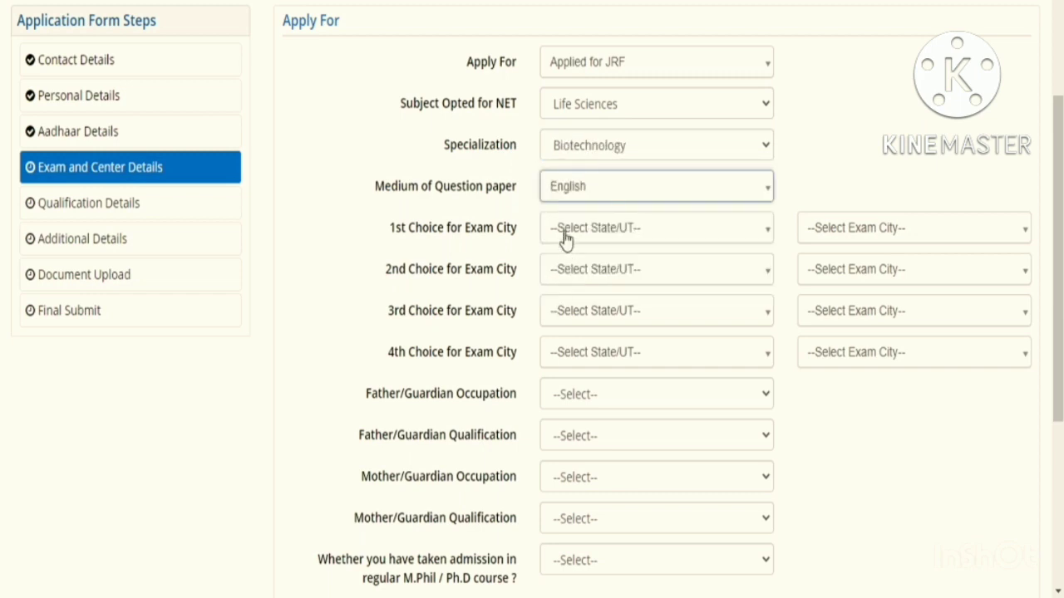
- Choose Tamil Nadu for the exam city choices and submit the Exam and Center section
left_click(566, 239)
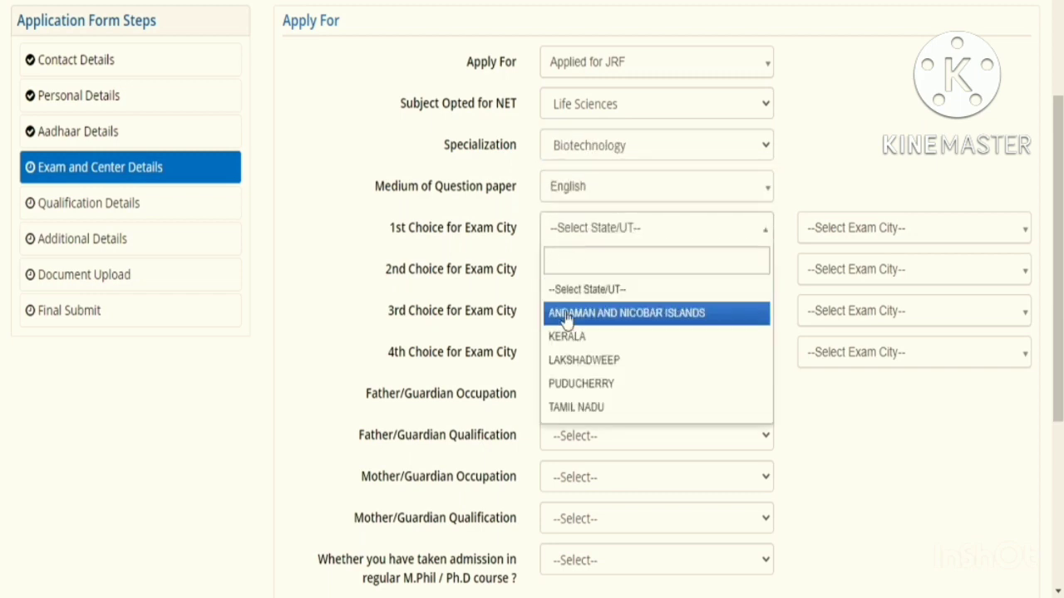
left_click(570, 407)
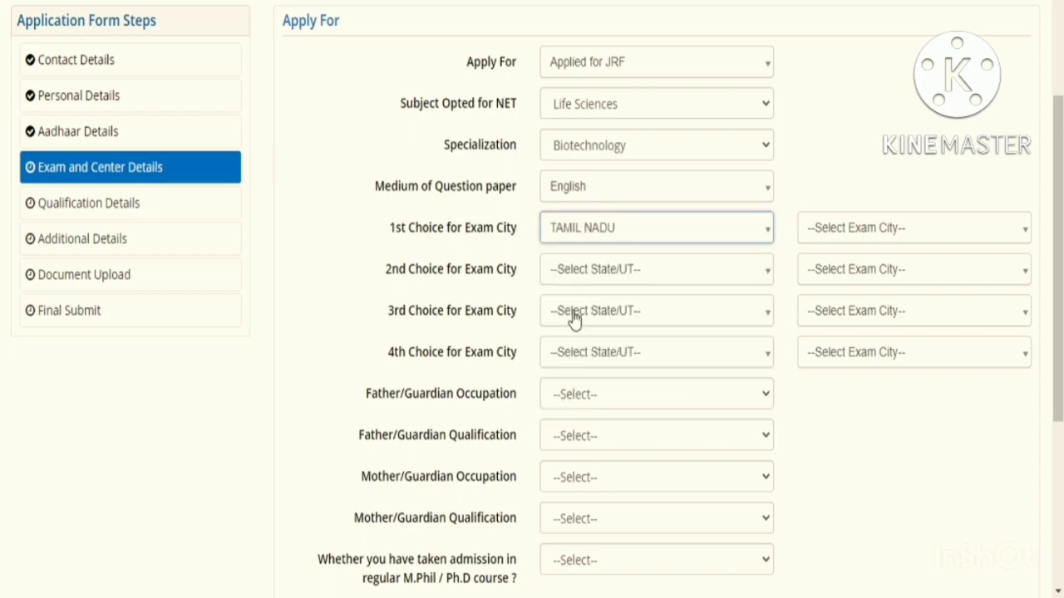
left_click(580, 279)
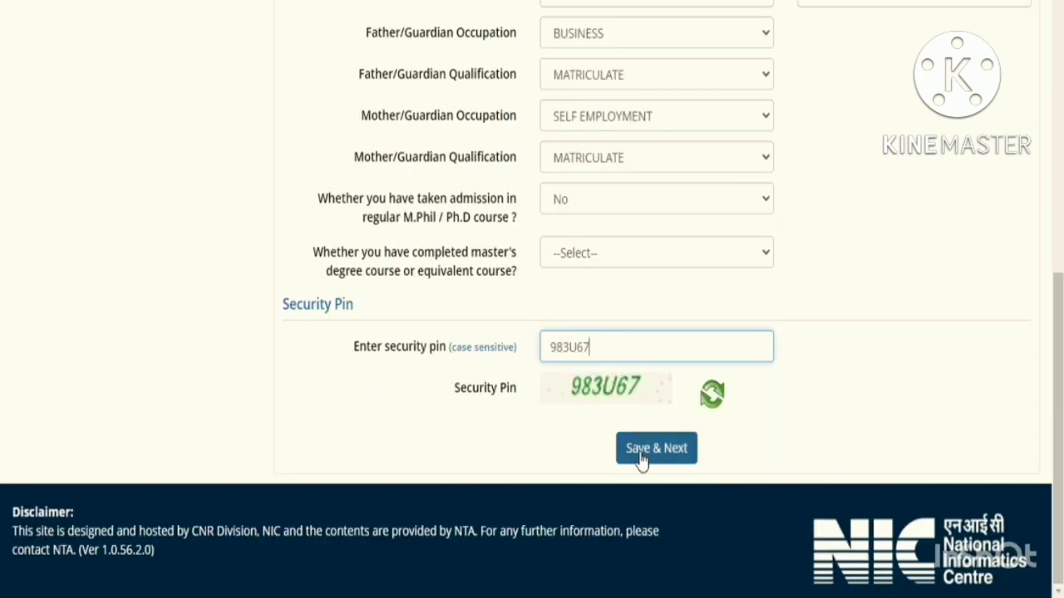
left_click(643, 457)
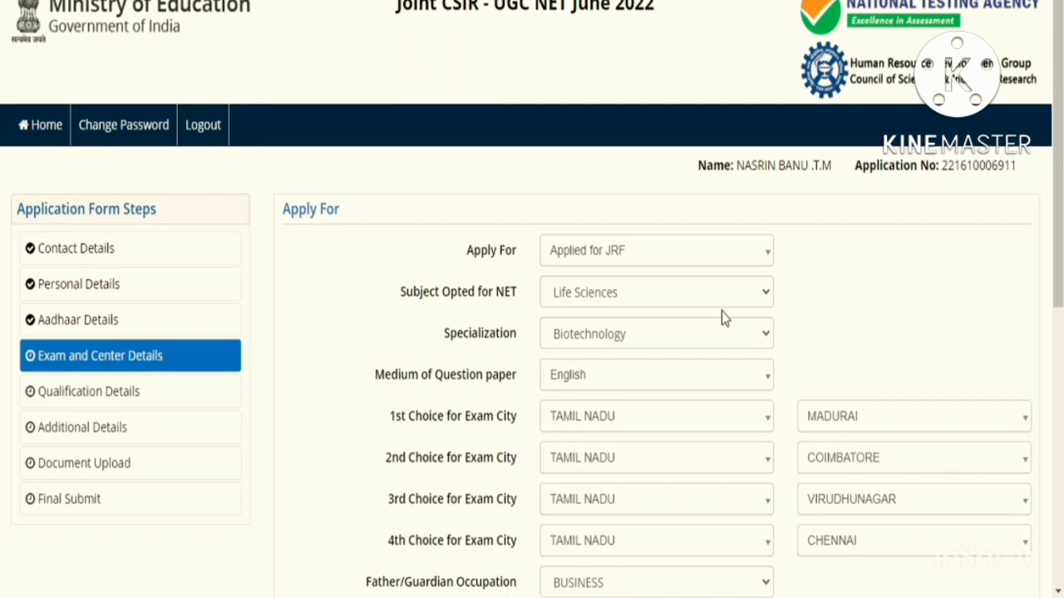
scroll(722, 316, "down", 1)
scroll(723, 318, "down", 5)
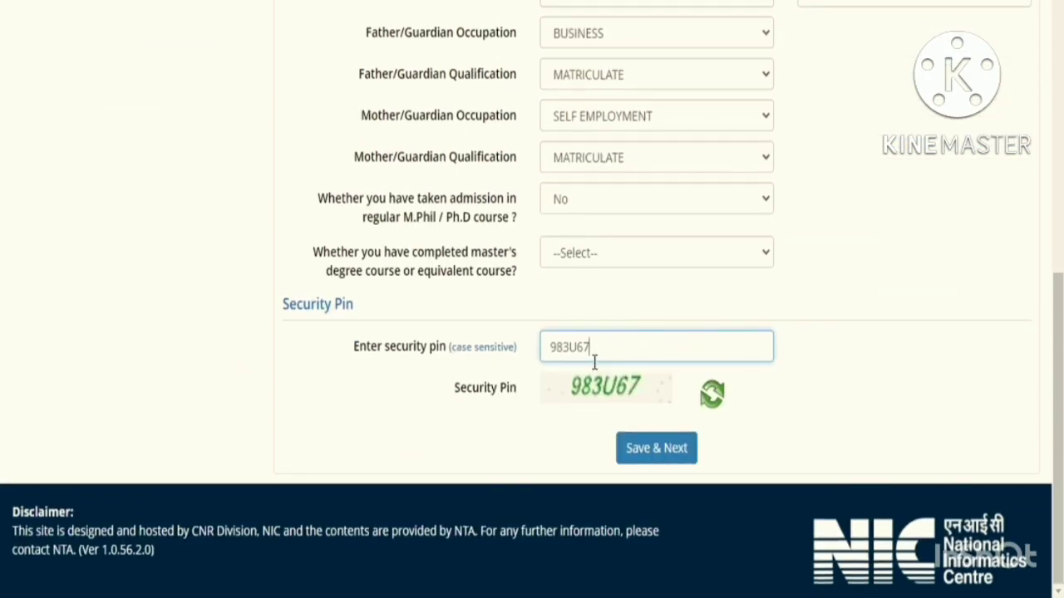
left_click(625, 456)
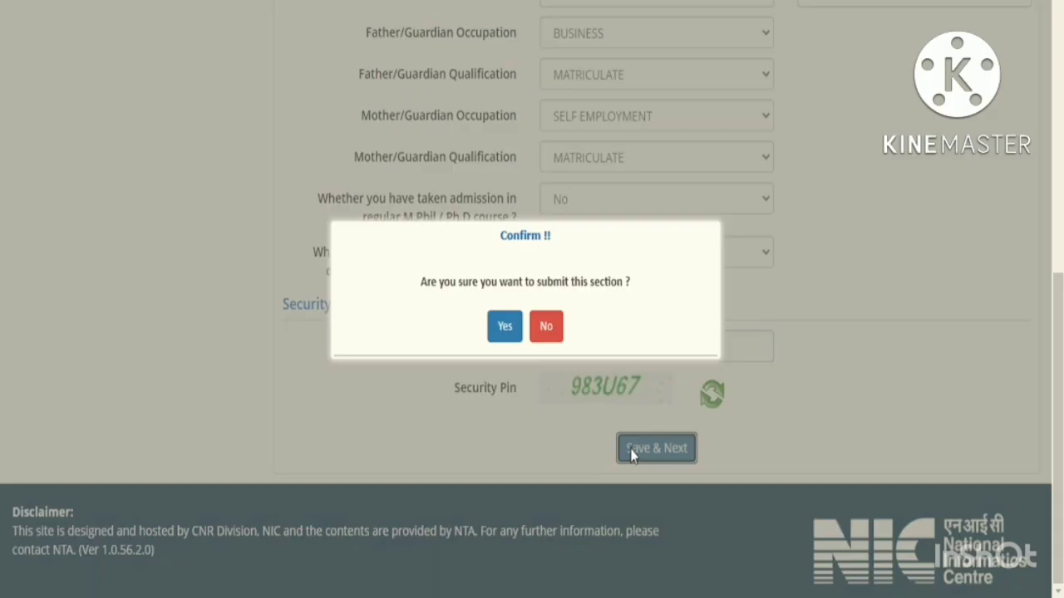
left_click(497, 332)
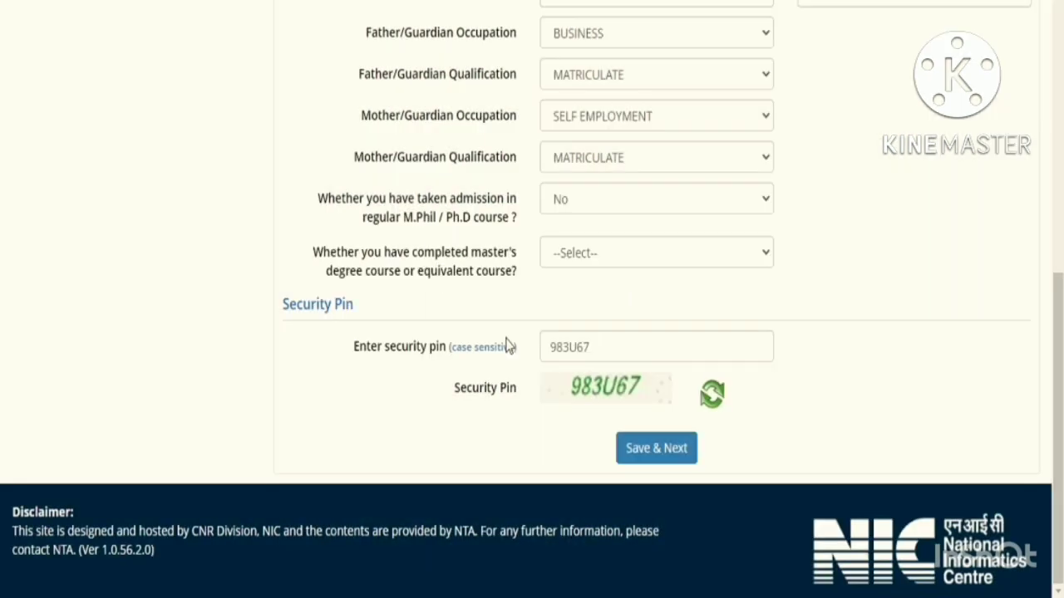
- Set the master's-degree question's dropdown to No
scroll(507, 344, "up", 4)
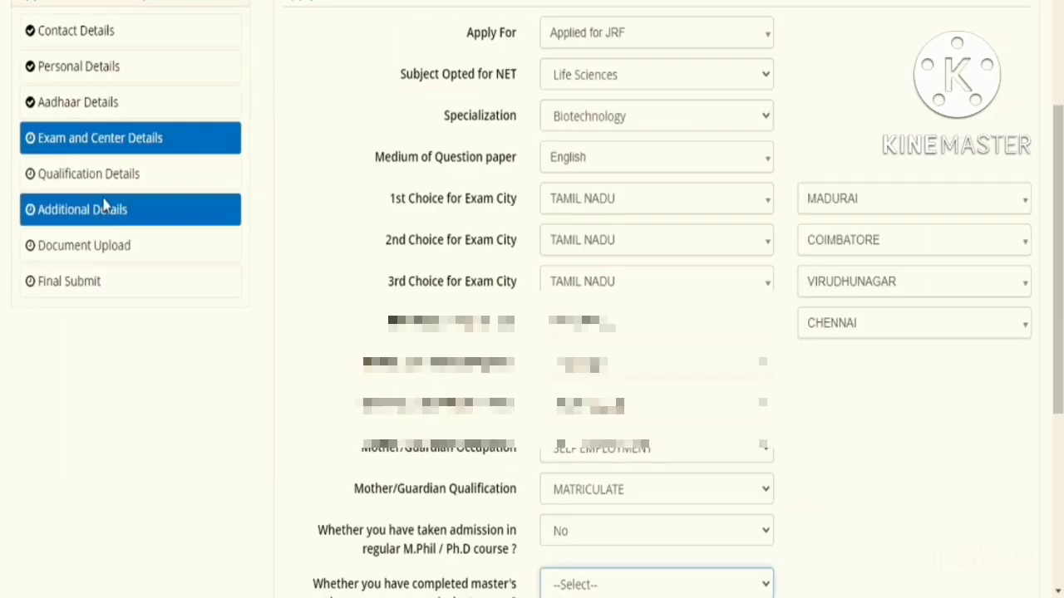
scroll(354, 126, "down", 4)
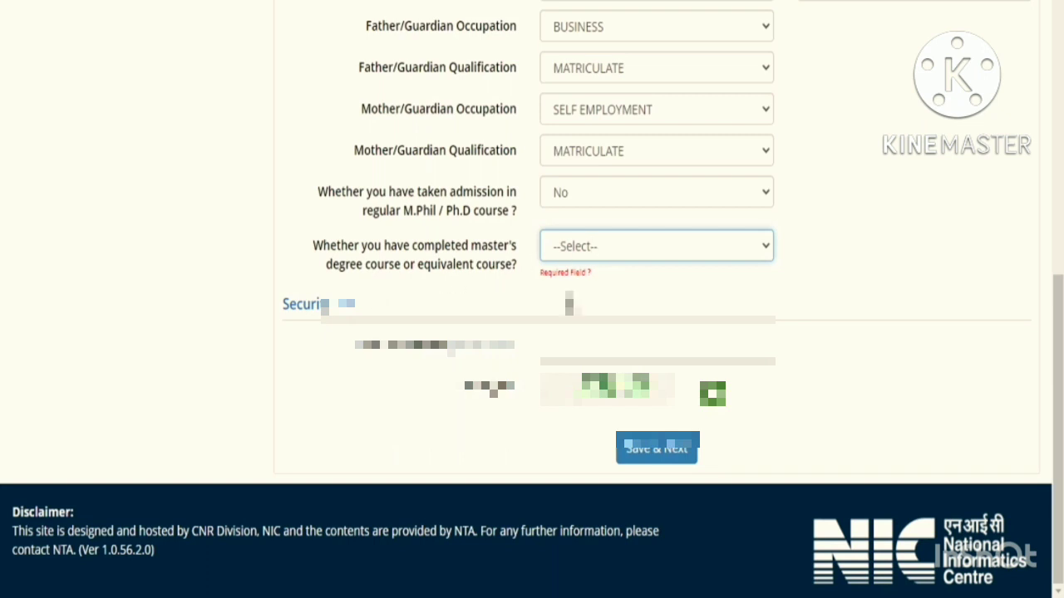
key("Down")
left_click(656, 348)
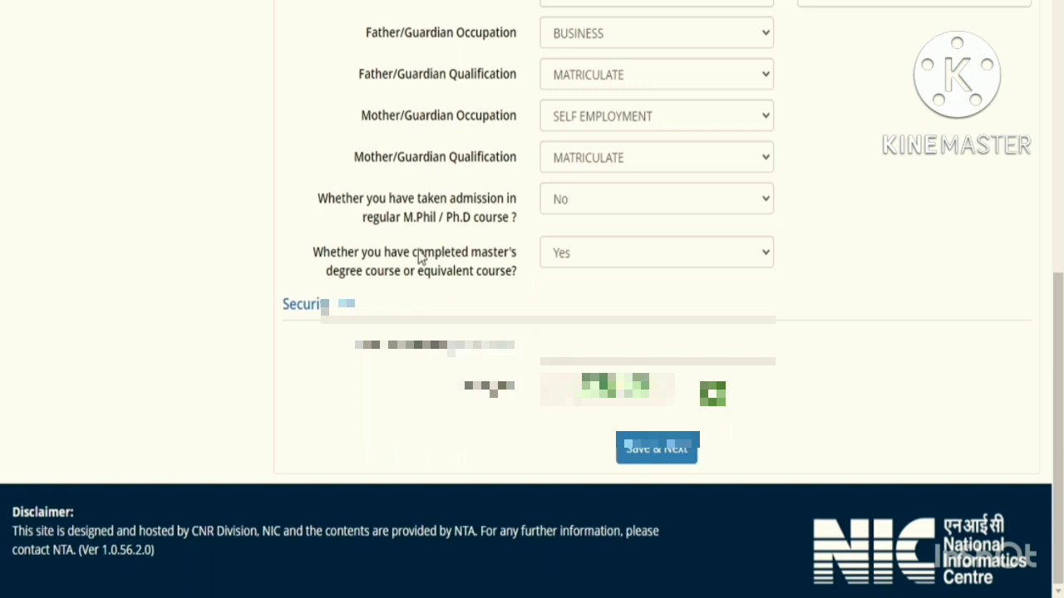
left_click(558, 260)
key("Down")
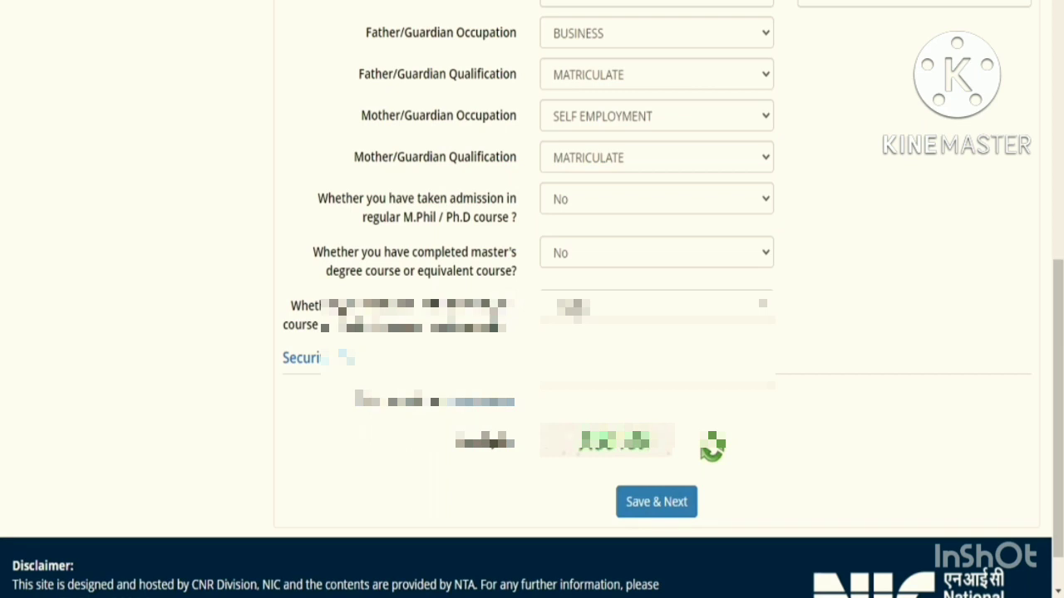
- Answer No to the follow-up course question and save the Exam and Center details
left_click(656, 306)
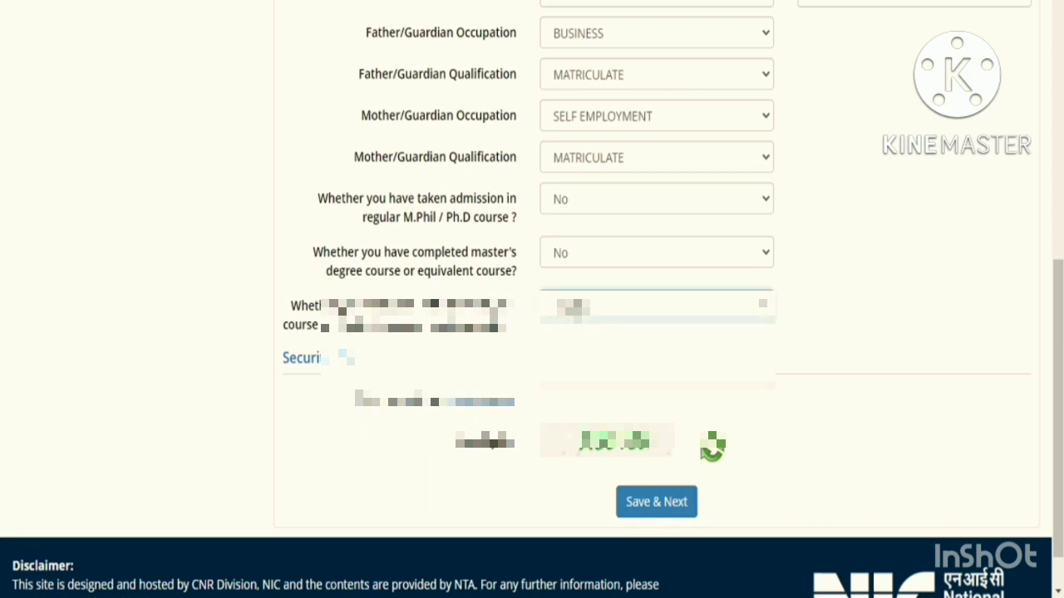
left_click(577, 357)
left_click(656, 501)
scroll(494, 320, "down", 1)
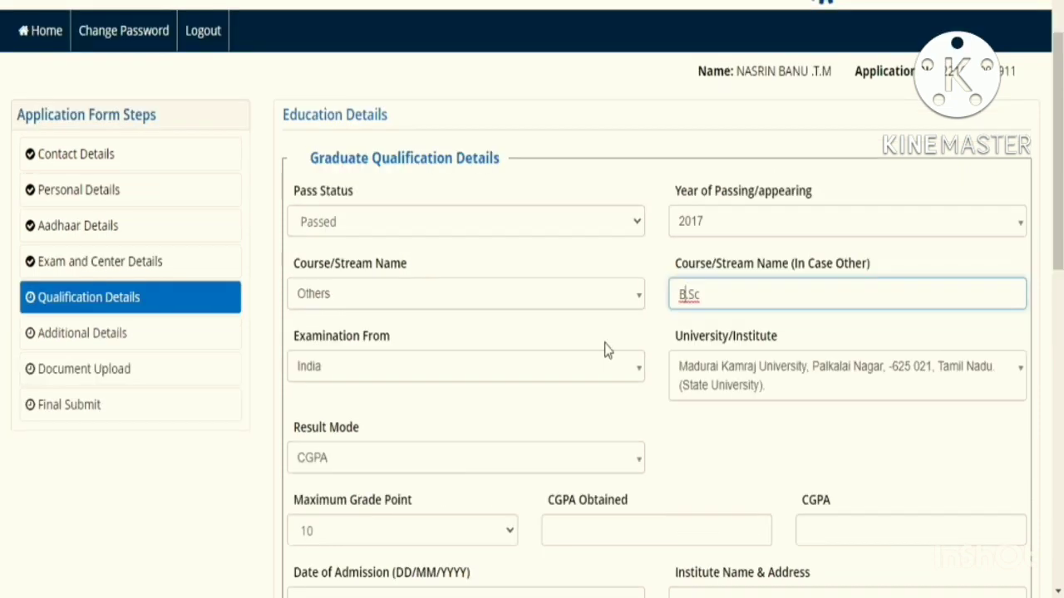
- Enter CGPA 9.00 and admission date 10/05/2014 for the B.Sc qualification
scroll(605, 349, "down", 2)
scroll(590, 349, "down", 1)
left_click(580, 349)
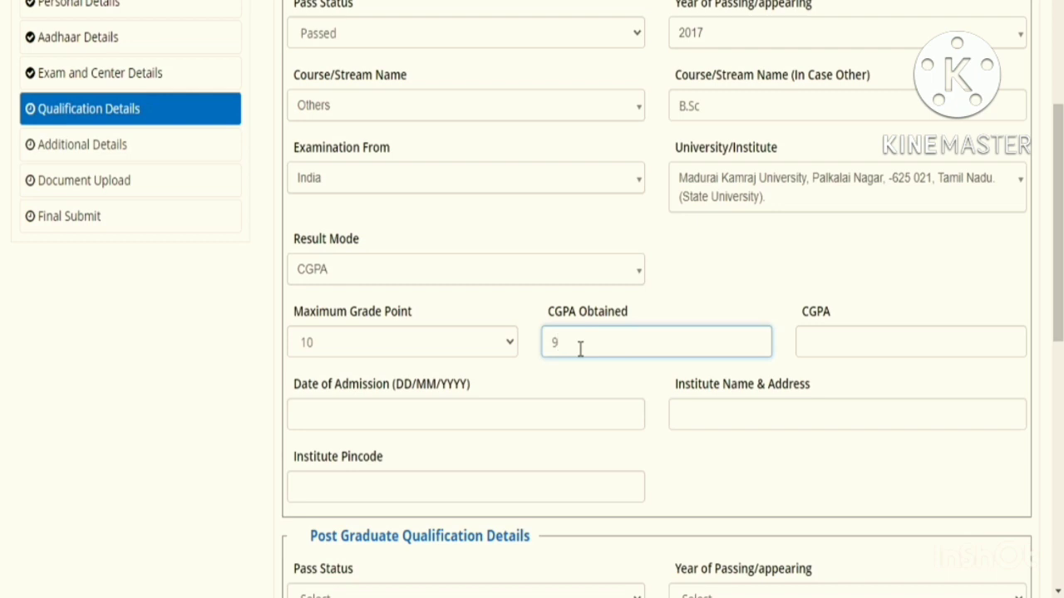
left_click(877, 346)
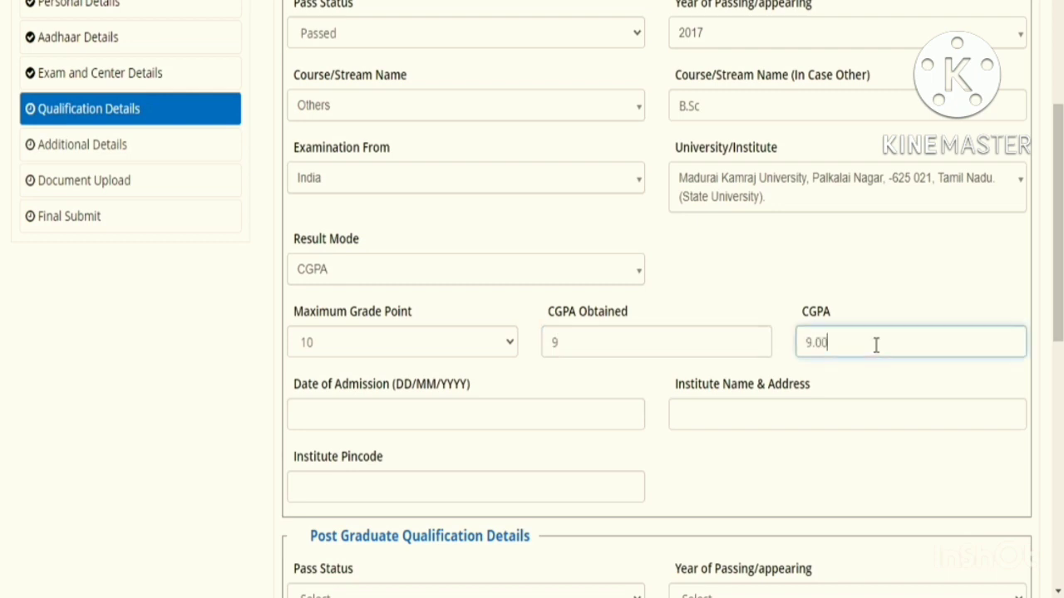
left_click(511, 411)
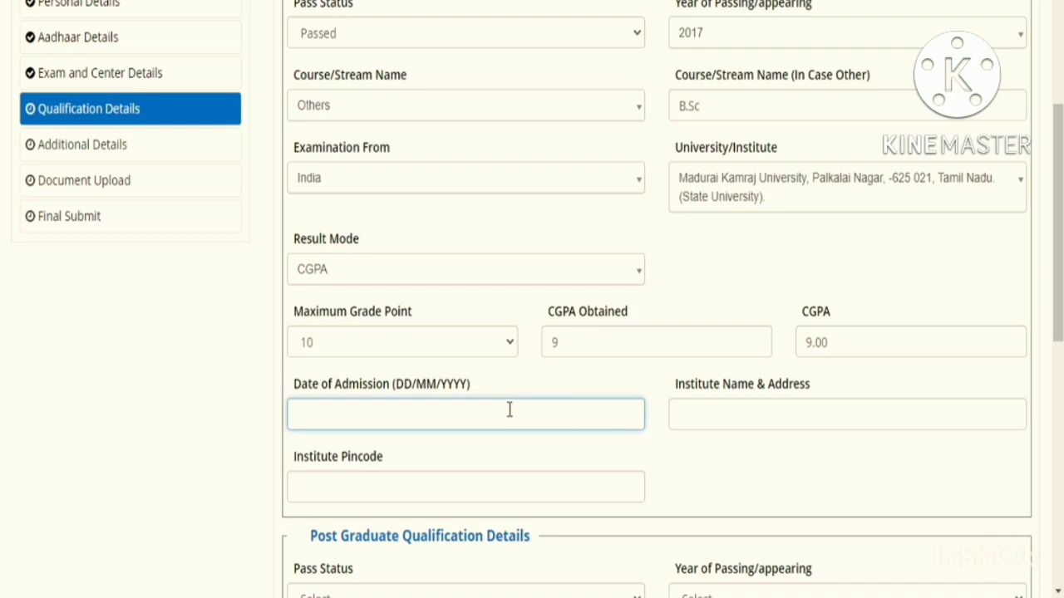
type("10/05/2014")
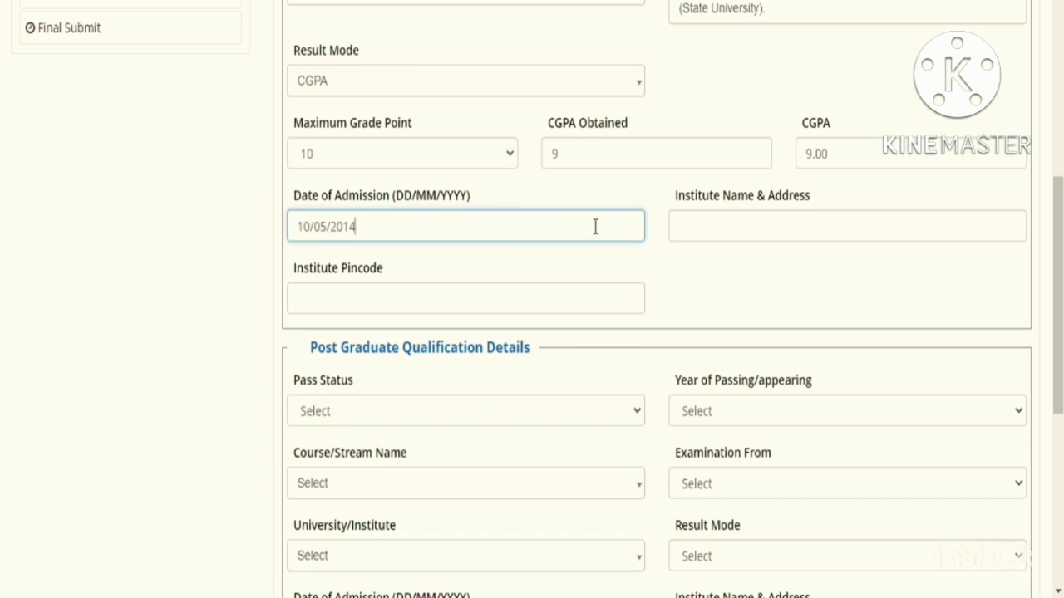
- Fill in the institute name and address and the institute pincode 22600
left_click(701, 216)
type("Lak")
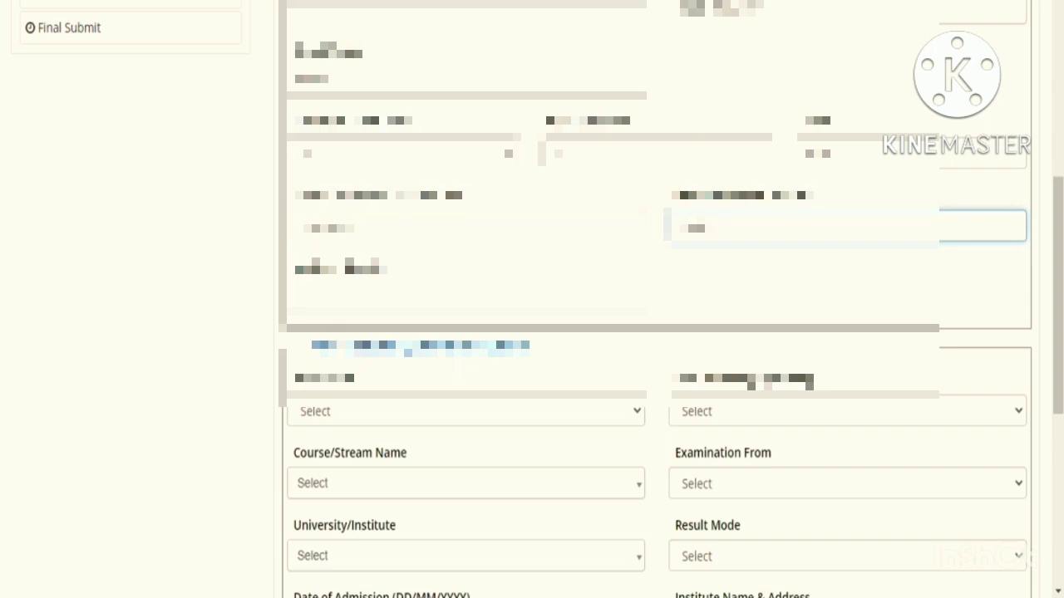
type("impur Kherii")
key("BackSpace")
key("BackSpace")
type("ri Uttar")
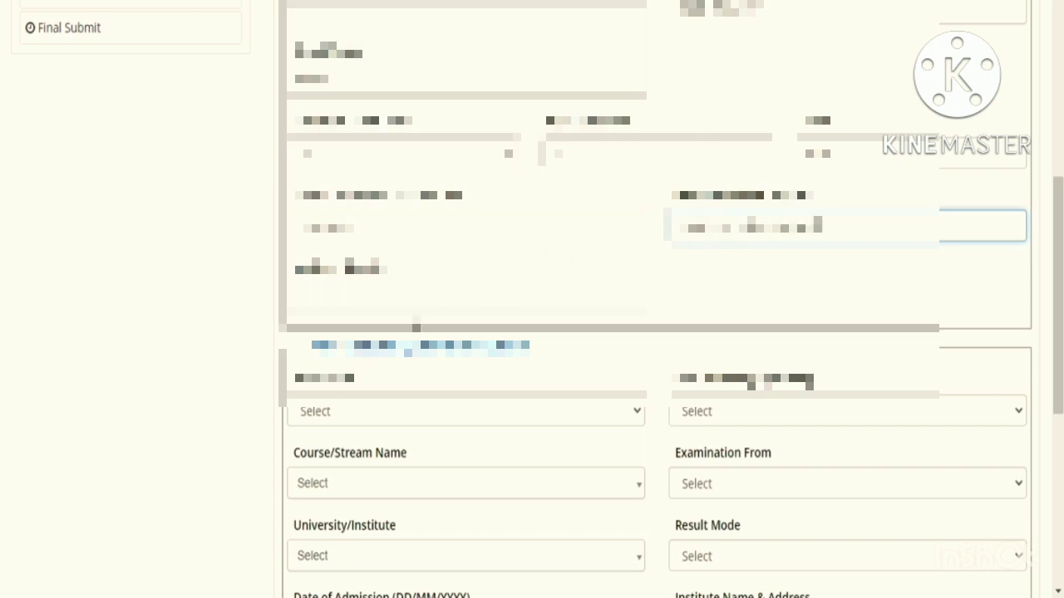
left_click(408, 301)
type("22")
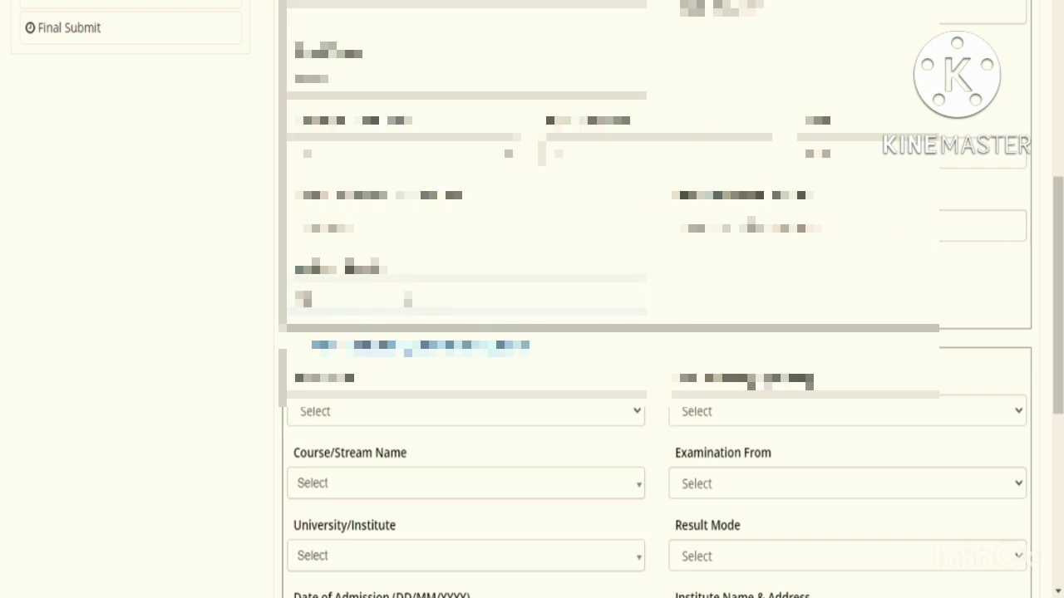
type("600")
scroll(408, 299, "down", 3)
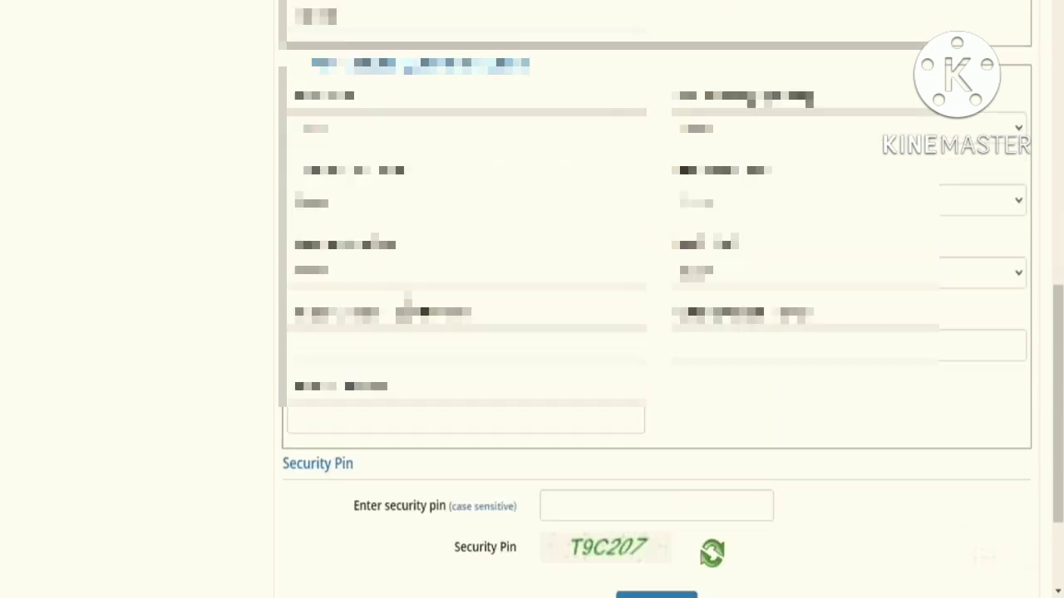
scroll(409, 299, "up", 1)
scroll(532, 333, "down", 3)
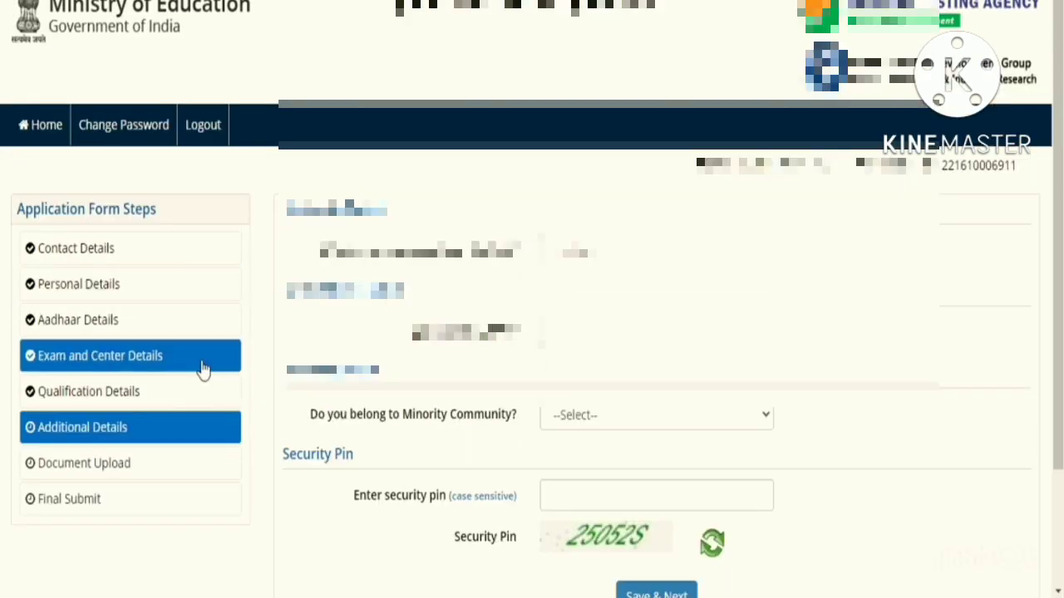
- Answer No to the doctoral student question on Additional Details
left_click(570, 251)
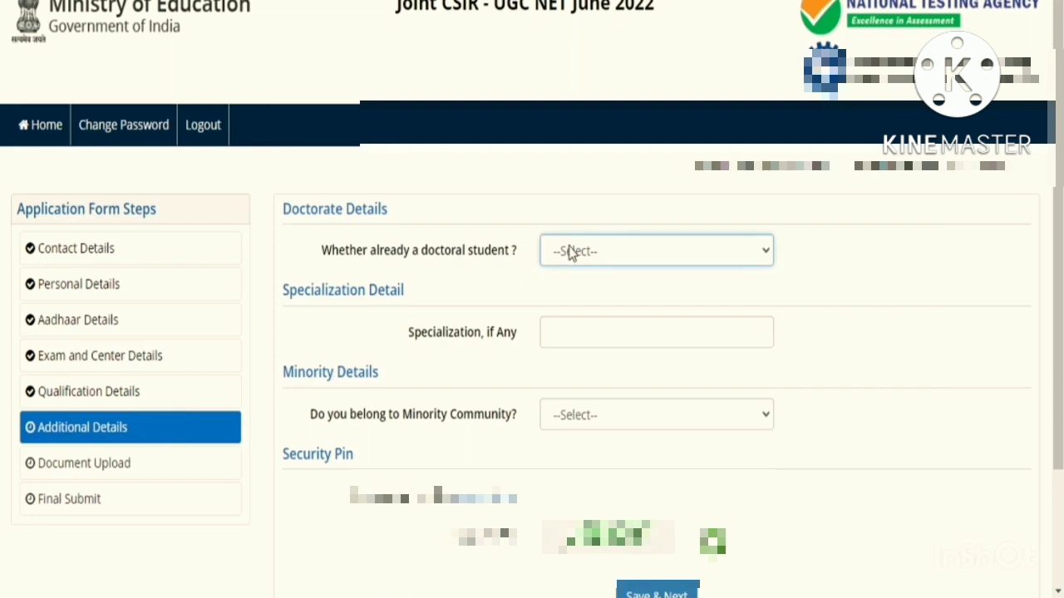
left_click(570, 310)
left_click(591, 342)
scroll(591, 342, "down", 2)
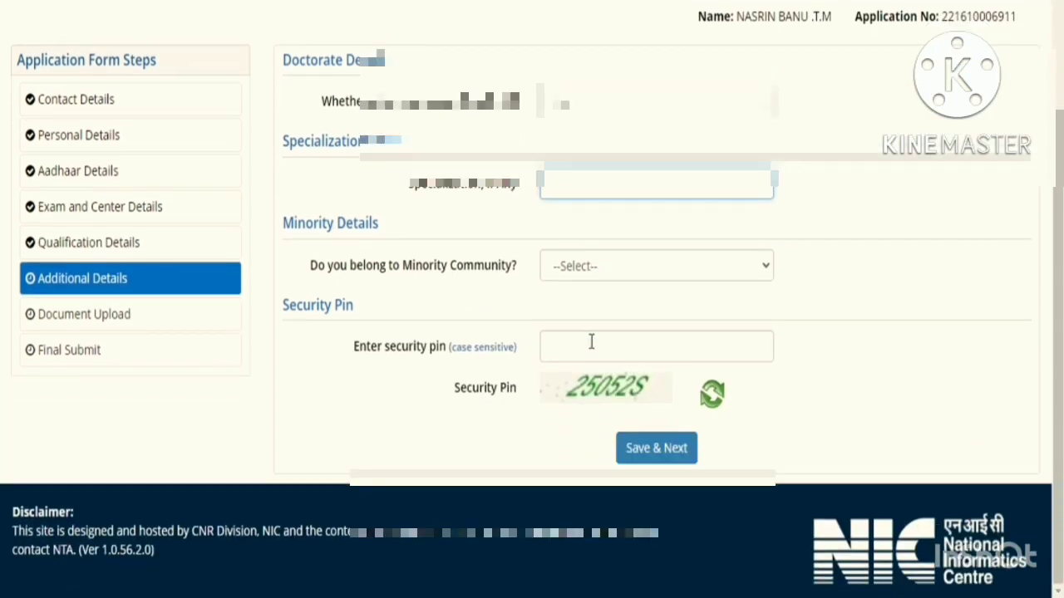
- Set minority community to Yes with Muslim, and parental income under Rs. 6.0 lakh to Yes
left_click(595, 275)
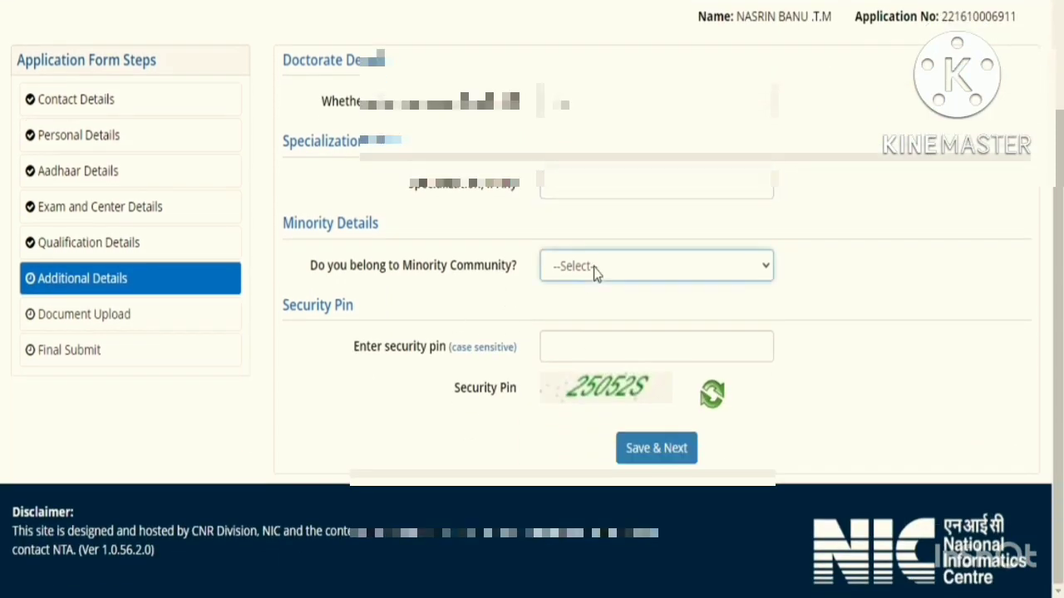
left_click(582, 322)
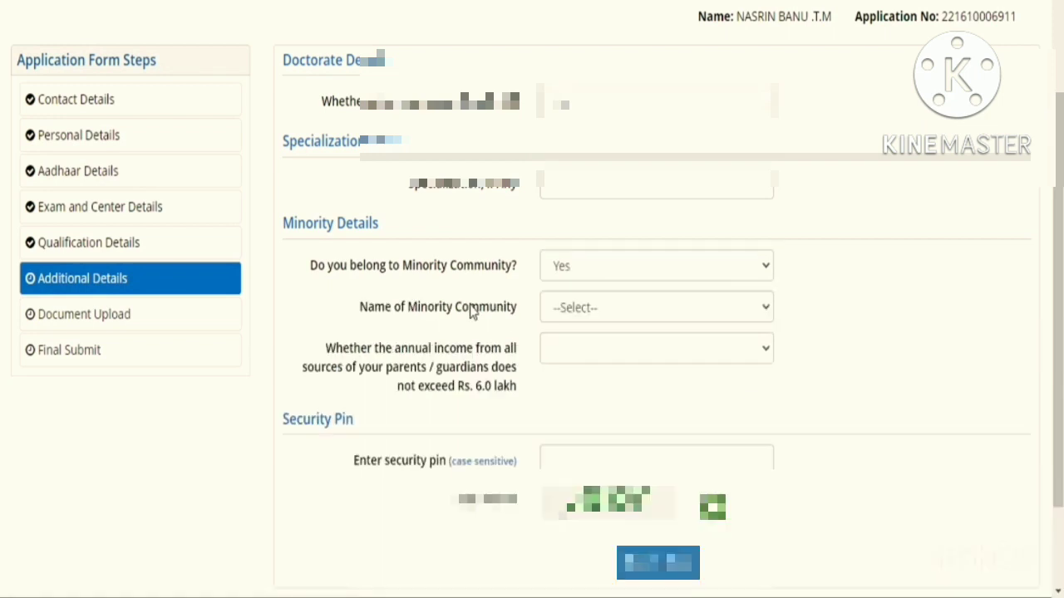
left_click(570, 311)
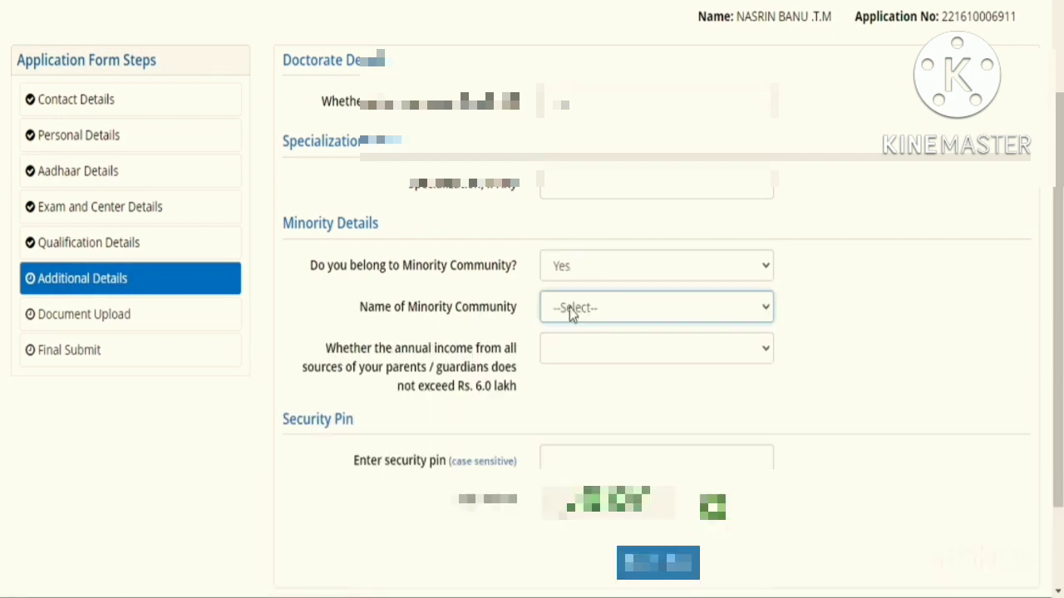
left_click(570, 356)
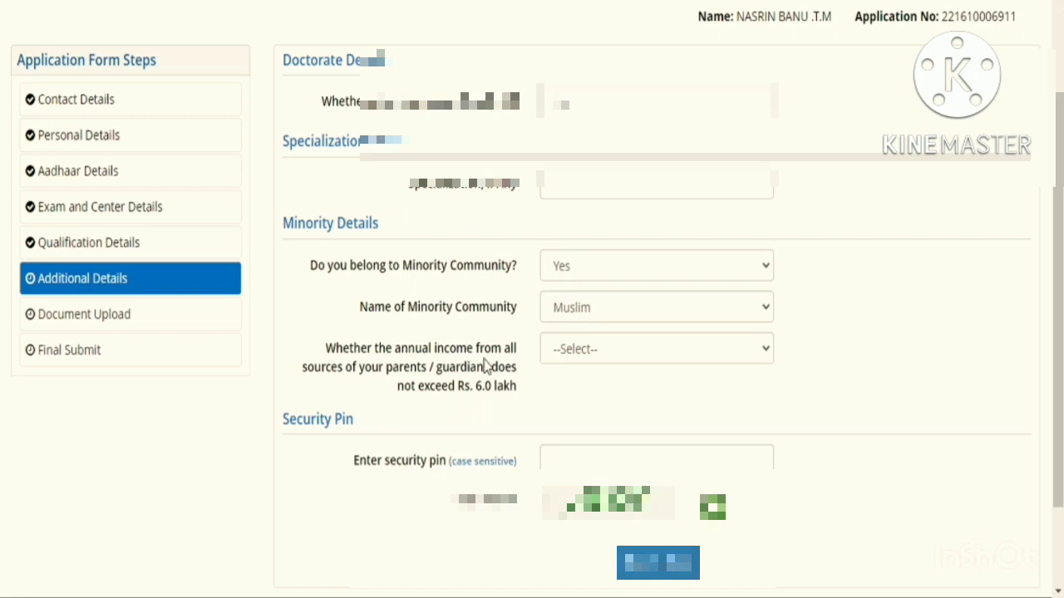
left_click(582, 362)
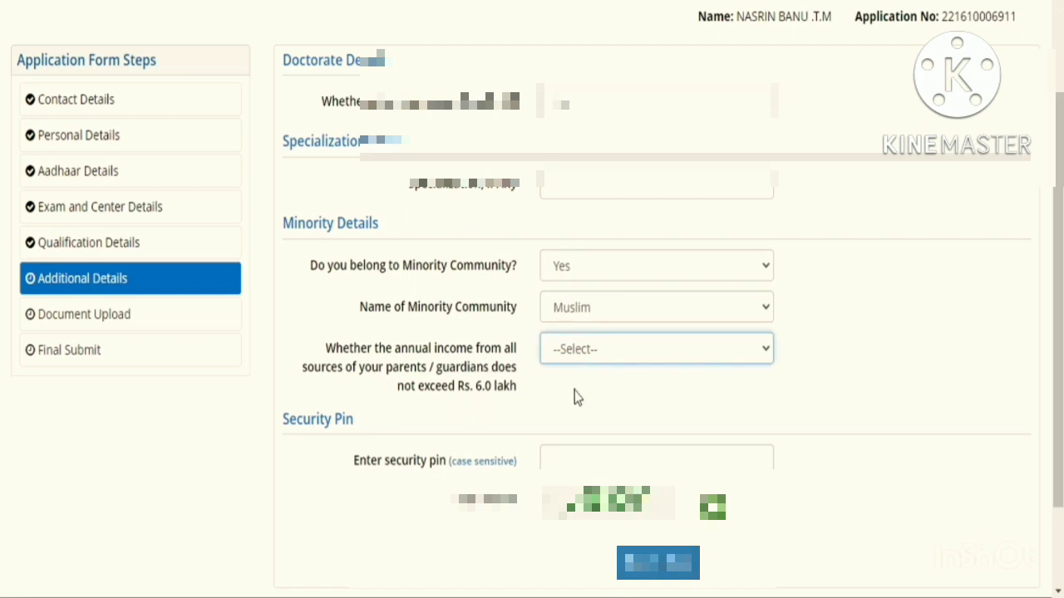
left_click(575, 391)
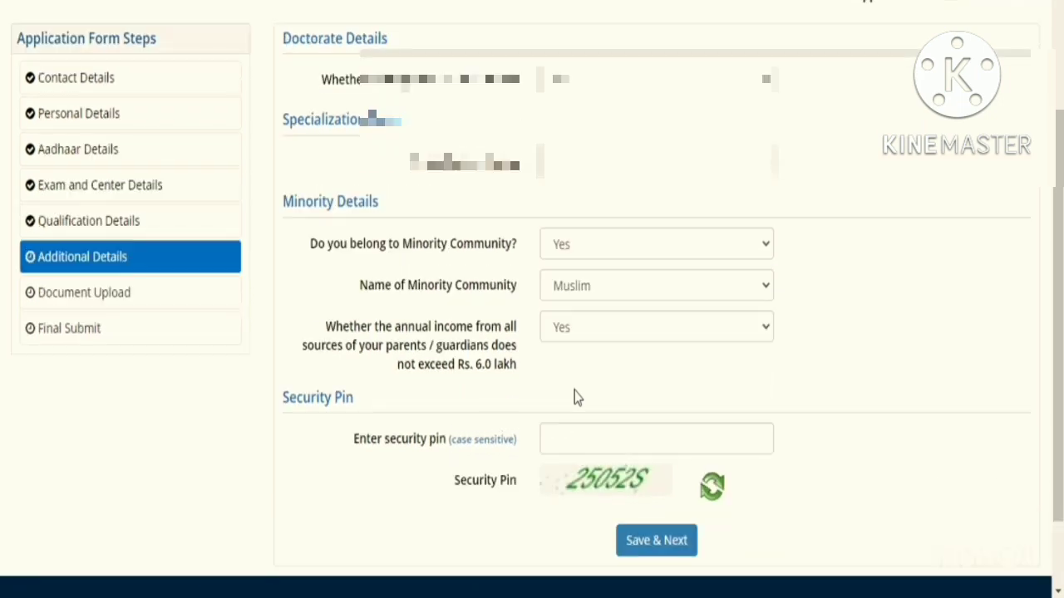
scroll(582, 387, "down", 1)
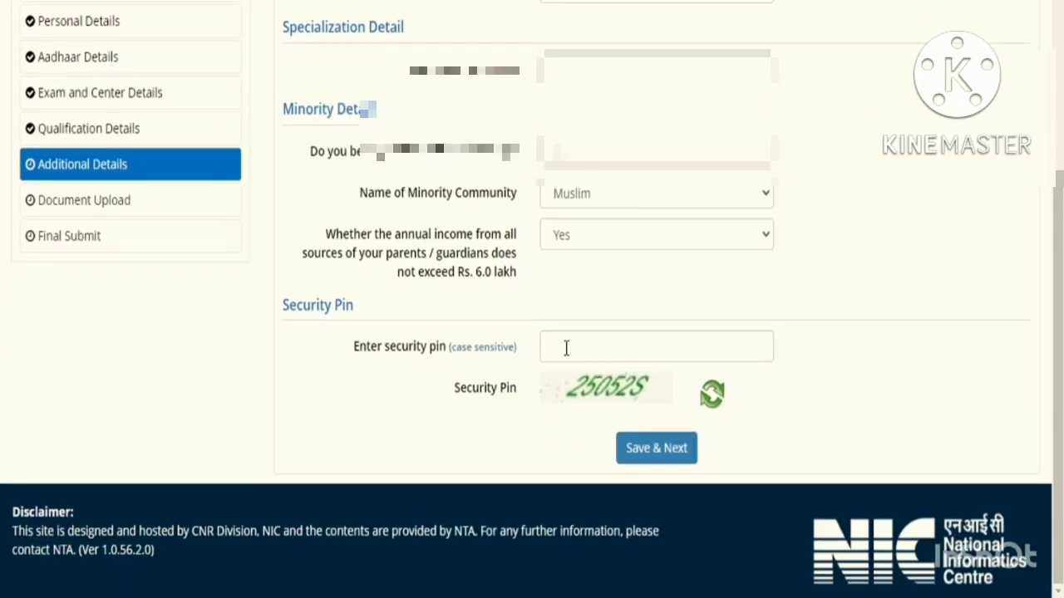
left_click(566, 348)
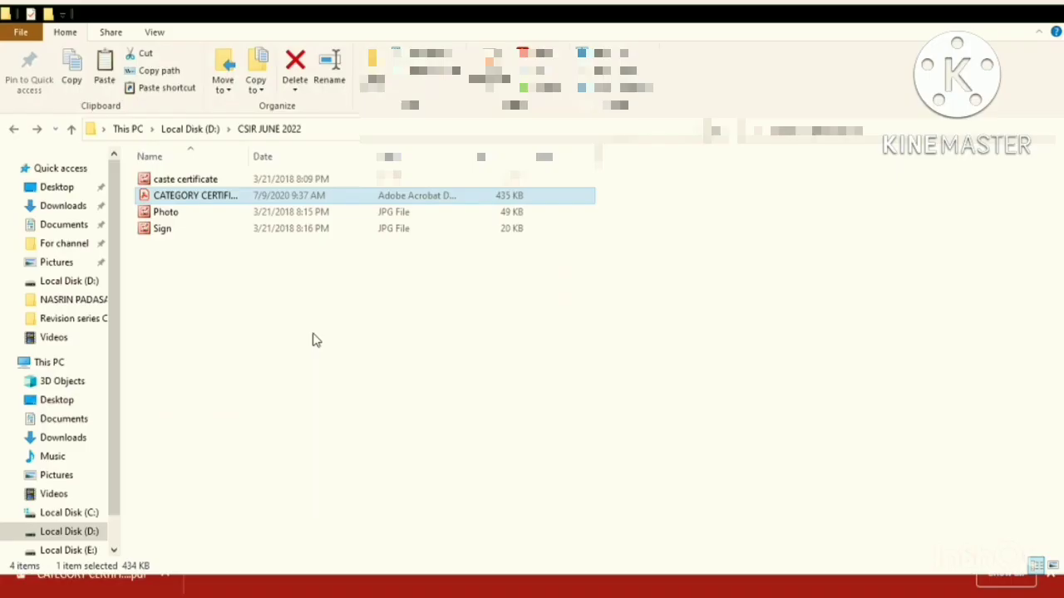
- Refresh CSIR JUNE 2022, widen the Name column and confirm the compressed certificate is 208 KB
key("ctrl+v")
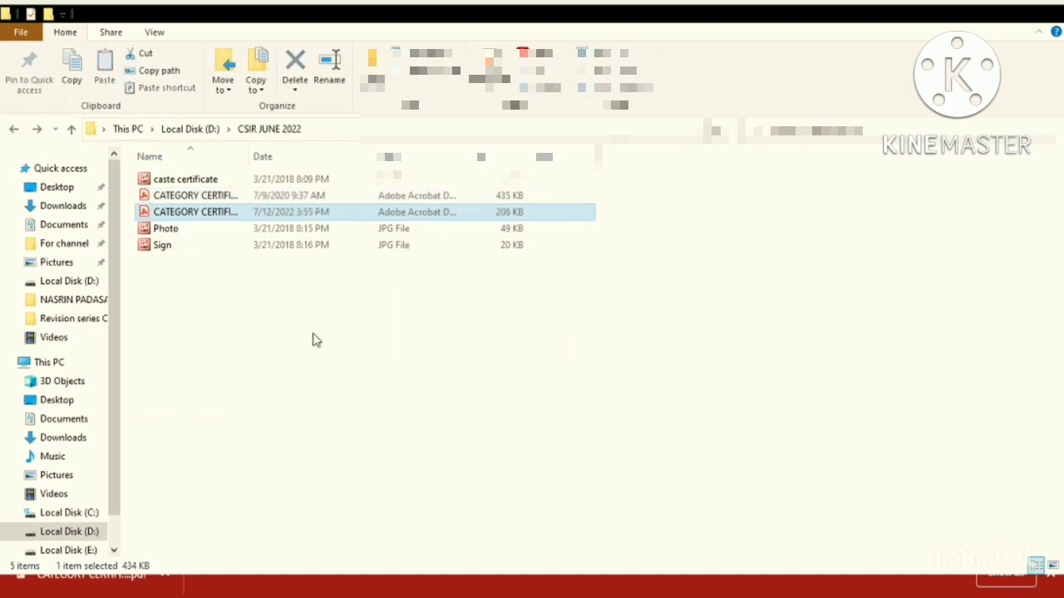
left_click(314, 335)
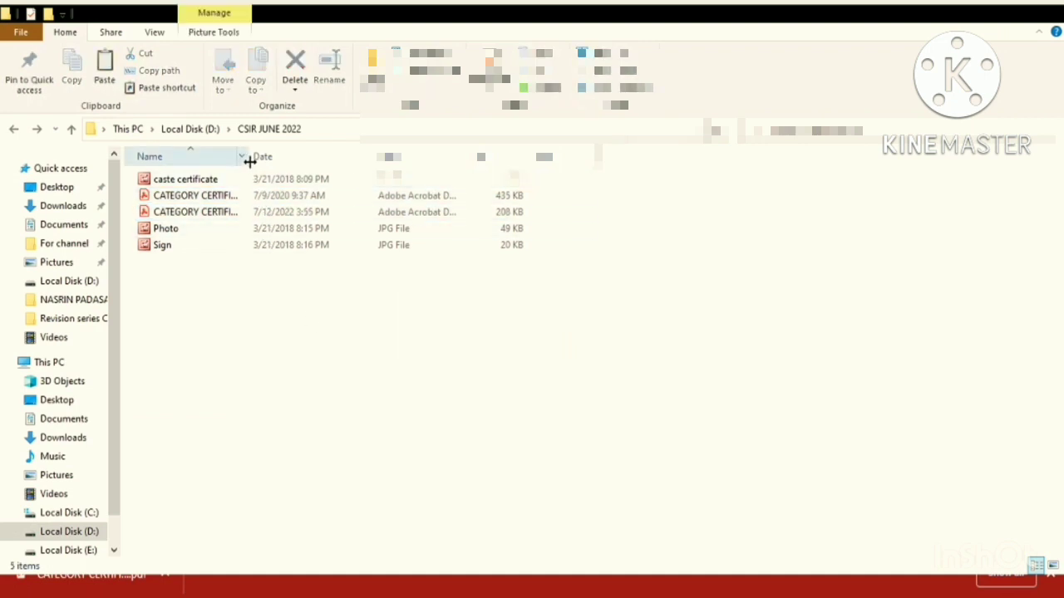
left_click_drag(251, 157, 363, 174)
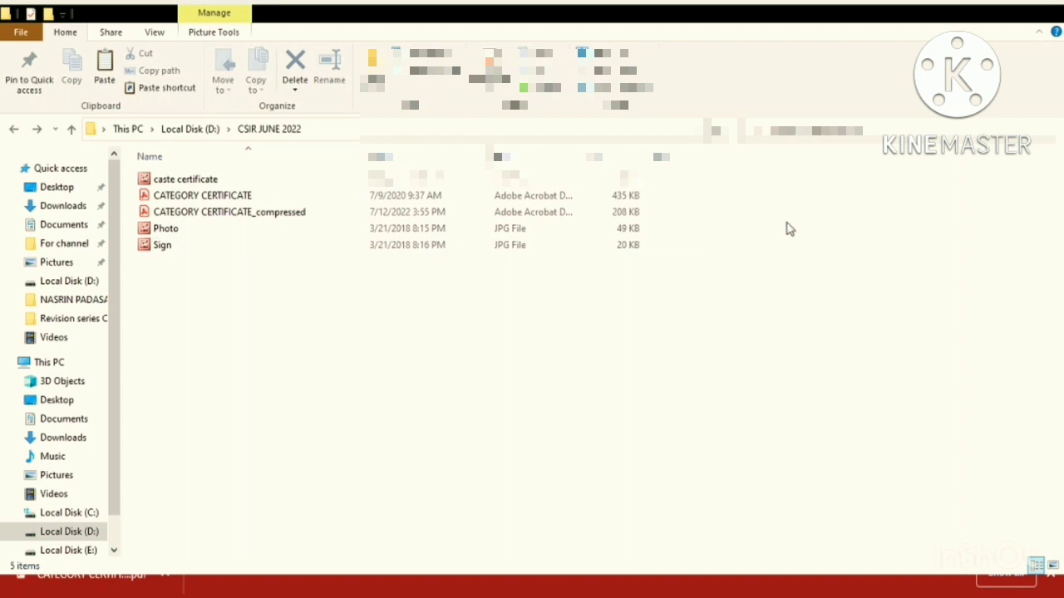
left_click(594, 217)
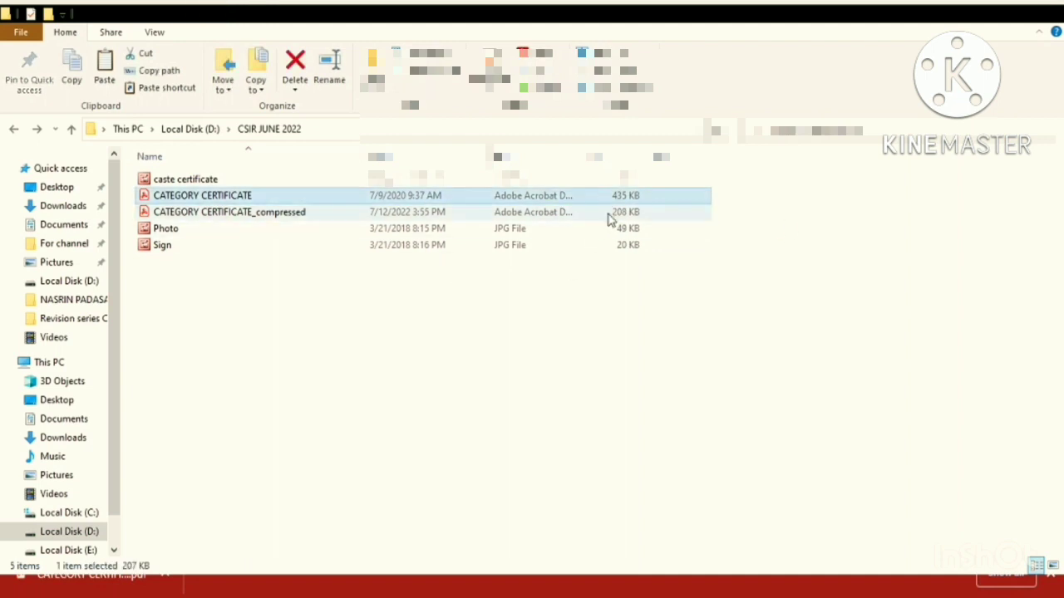
left_click(548, 347)
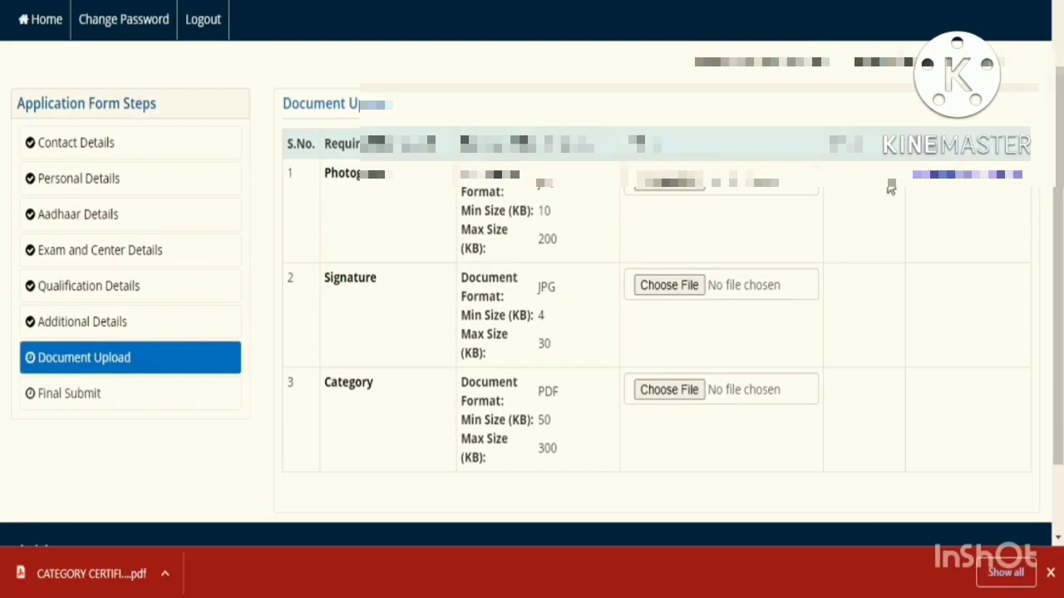
- Upload the Sign image at original size in the Signature row and acknowledge the success alert
scroll(689, 201, "down", 2)
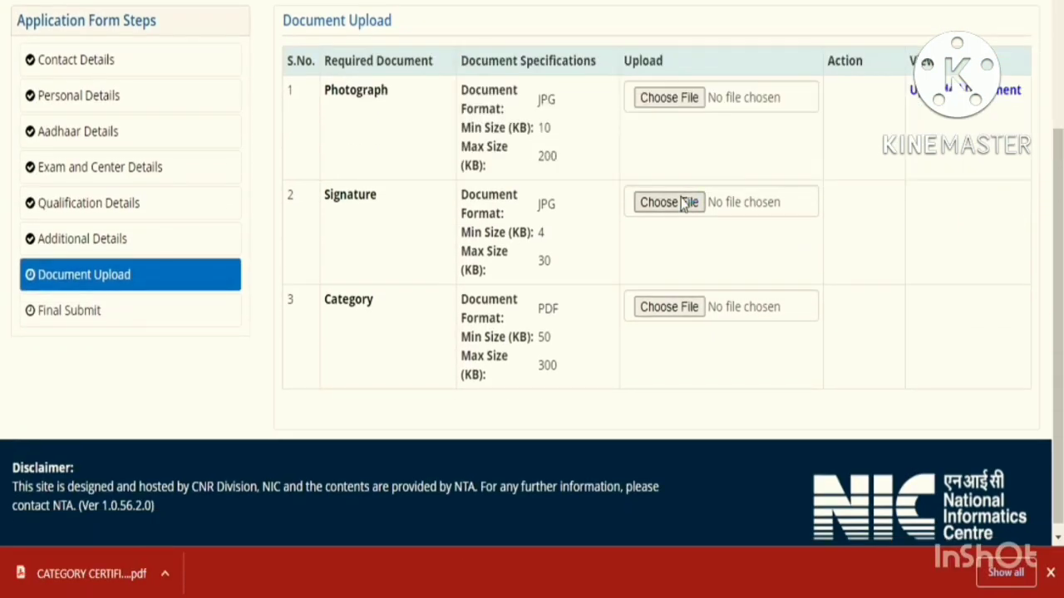
left_click(683, 203)
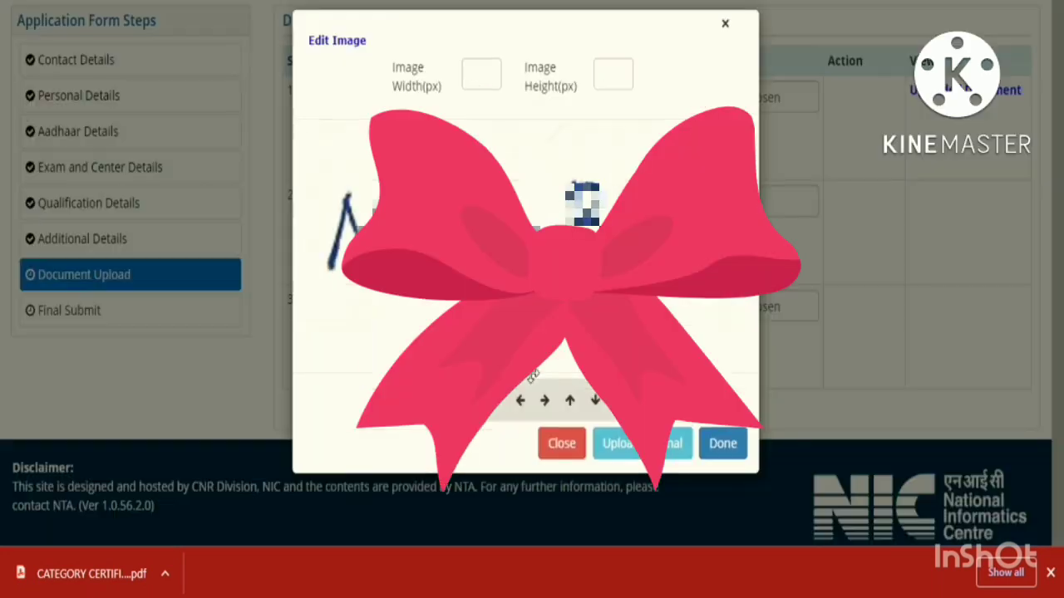
left_click(622, 440)
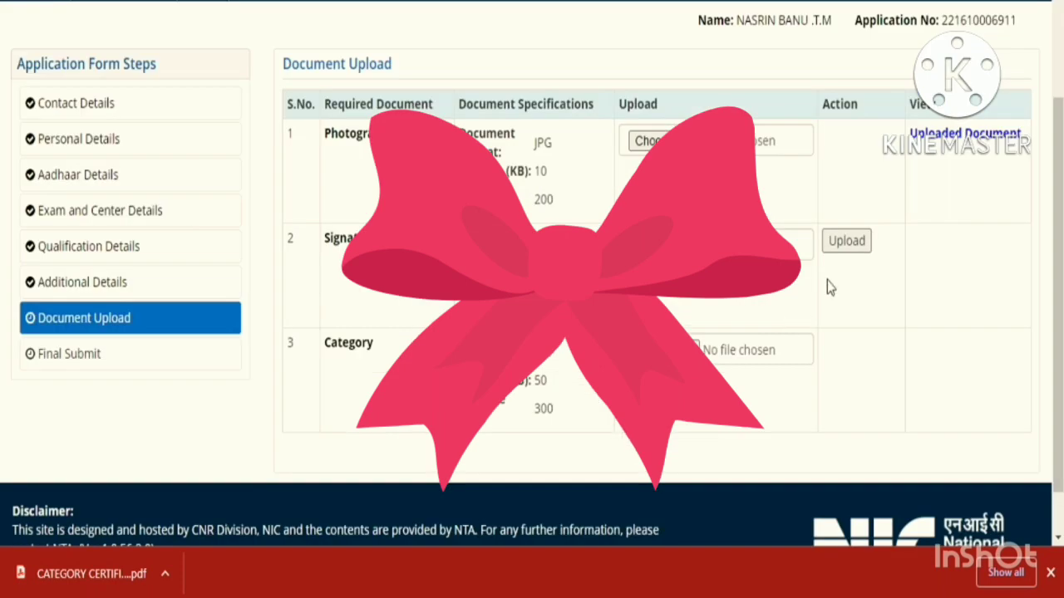
left_click(846, 242)
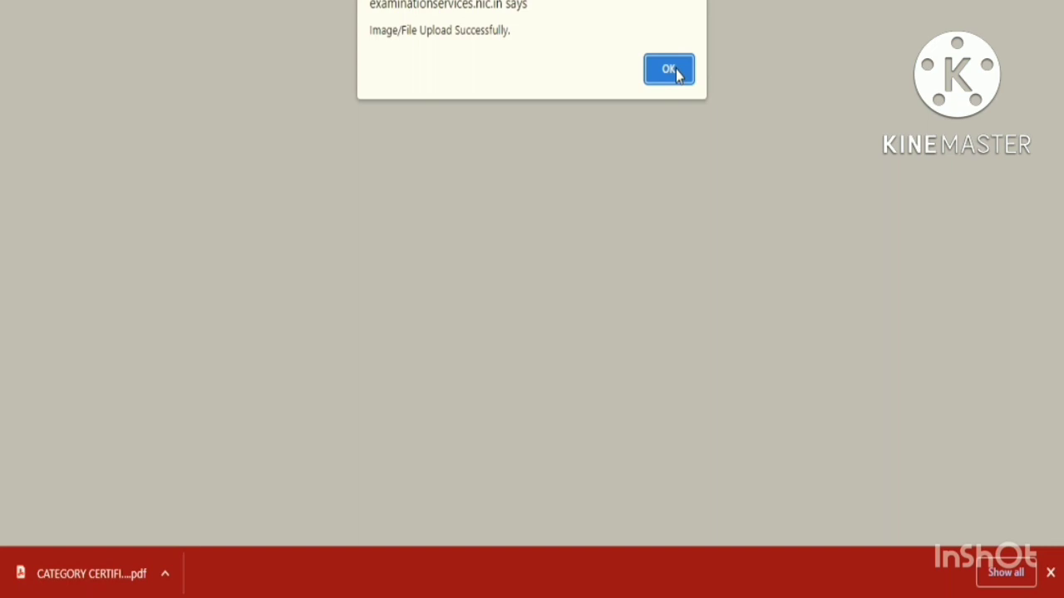
left_click(674, 72)
scroll(743, 274, "down", 3)
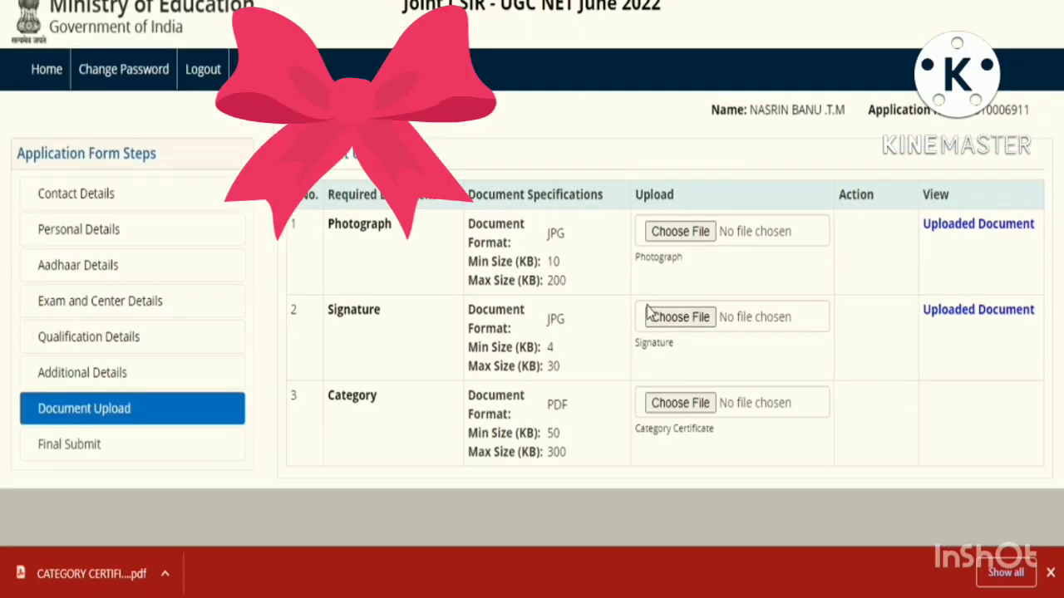
- Upload the category certificate PDF in the Category row and continue to Final Submit
left_click(648, 307)
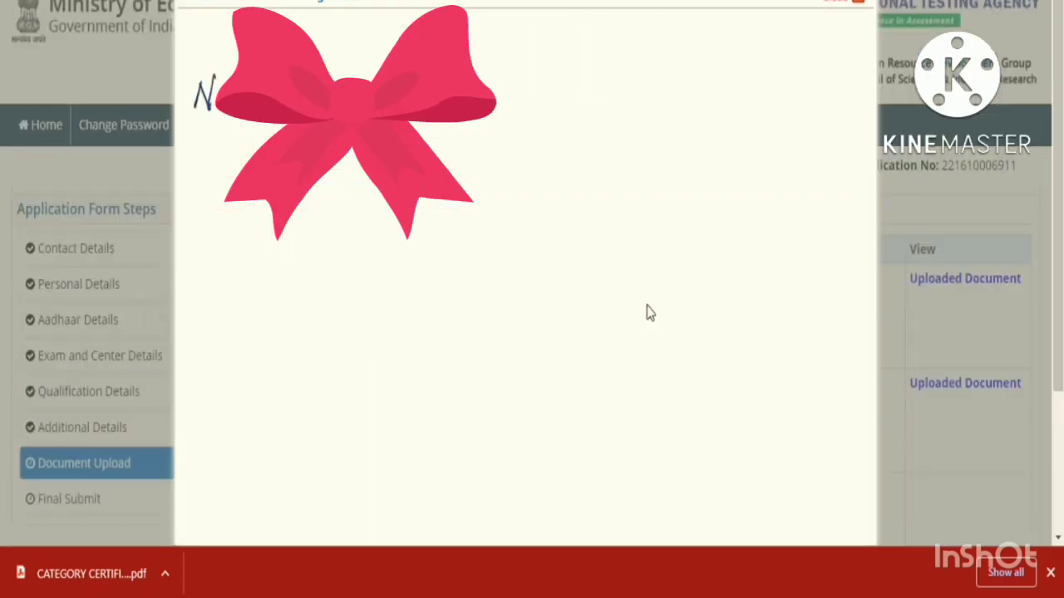
left_click(864, 19)
scroll(822, 249, "down", 4)
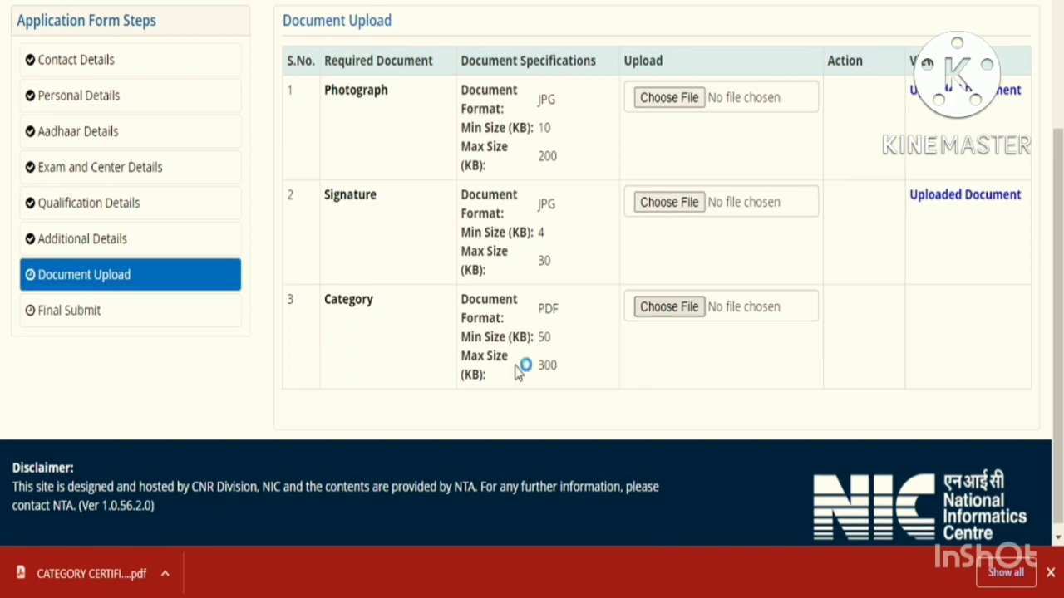
left_click(754, 369)
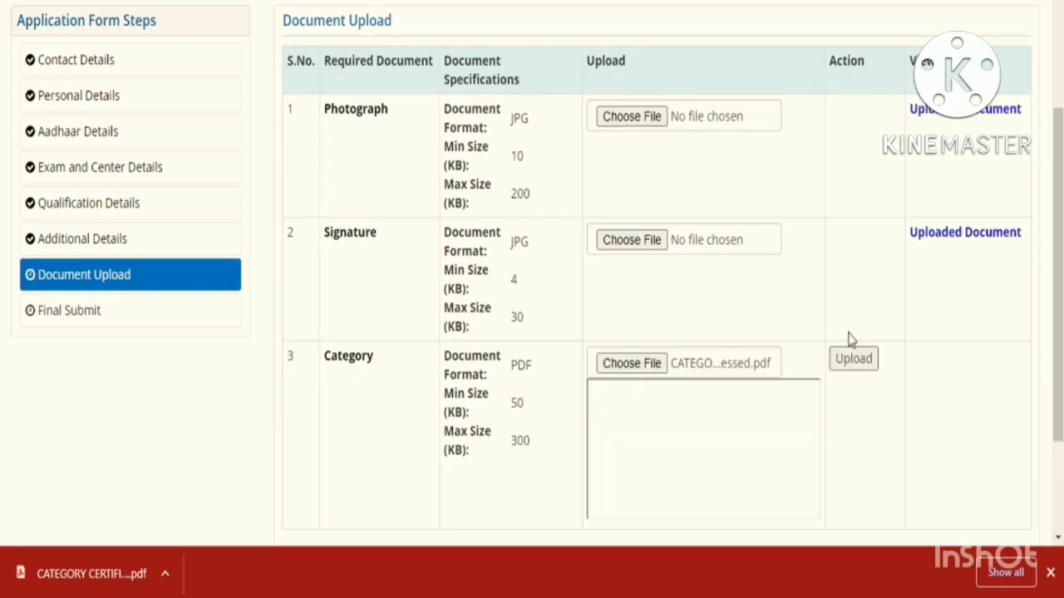
left_click(855, 371)
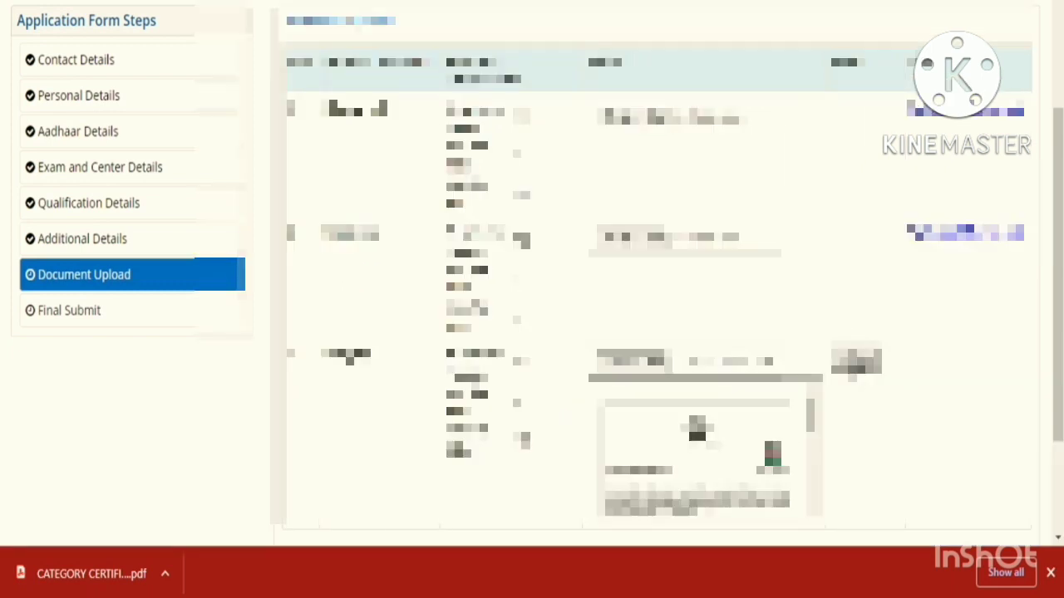
scroll(642, 366, "down", 1)
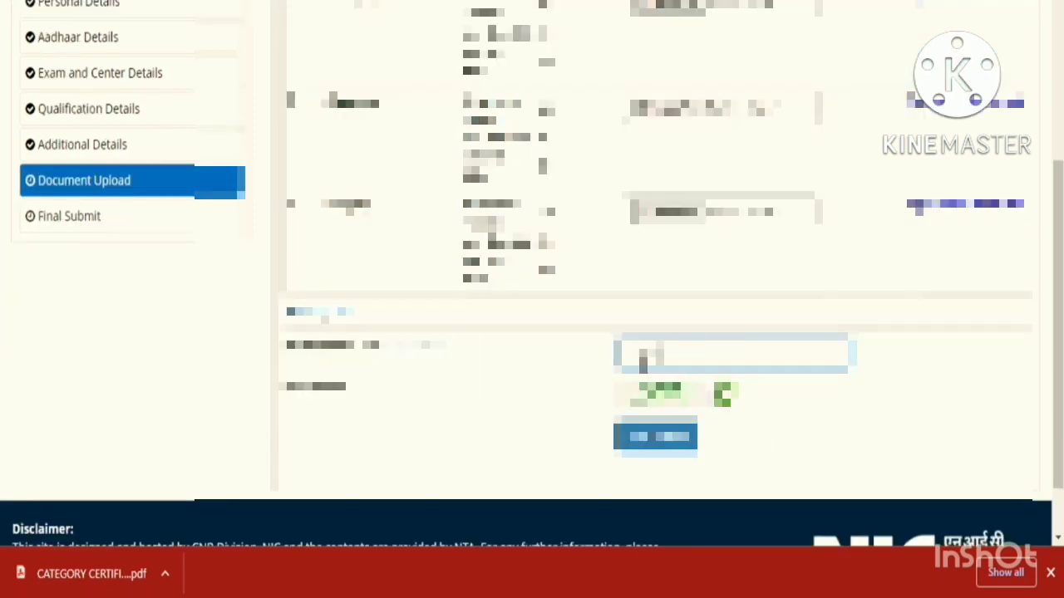
left_click(665, 438)
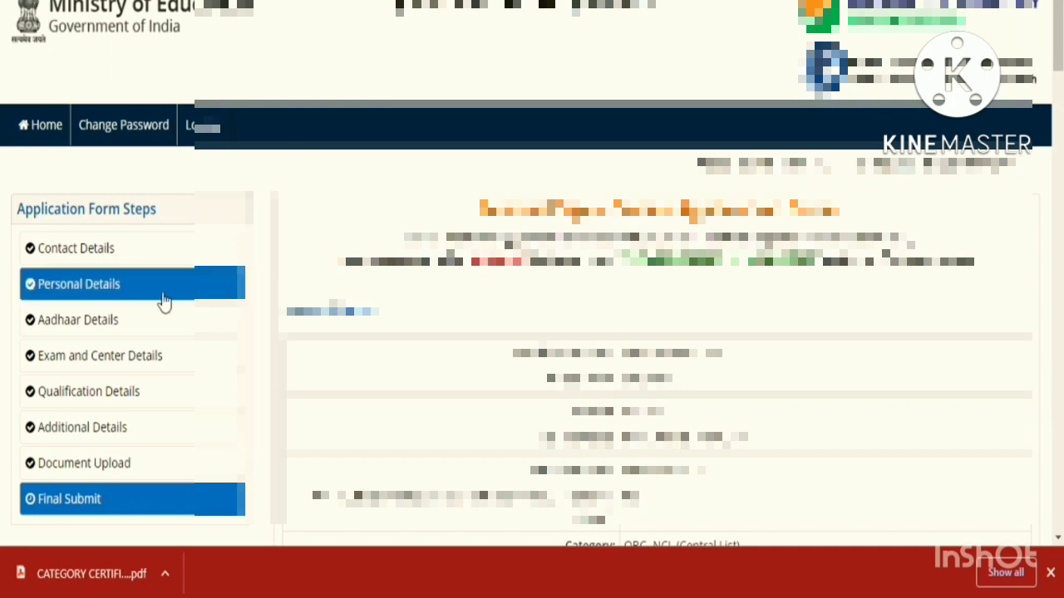
- Scroll through the Final Submit preview down to the verification checklist and declaration
scroll(592, 331, "down", 3)
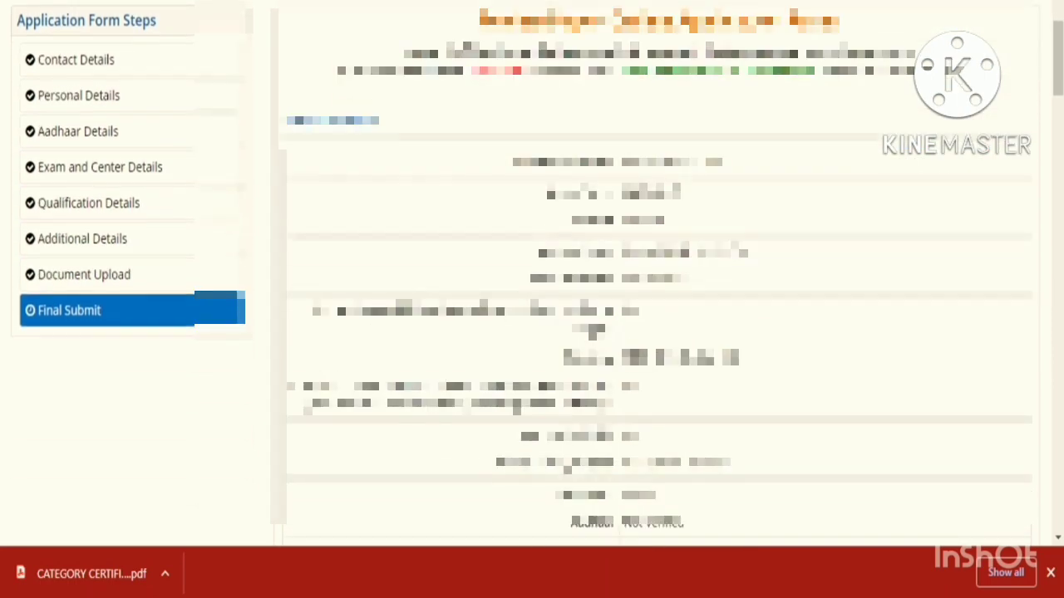
scroll(657, 274, "down", 2)
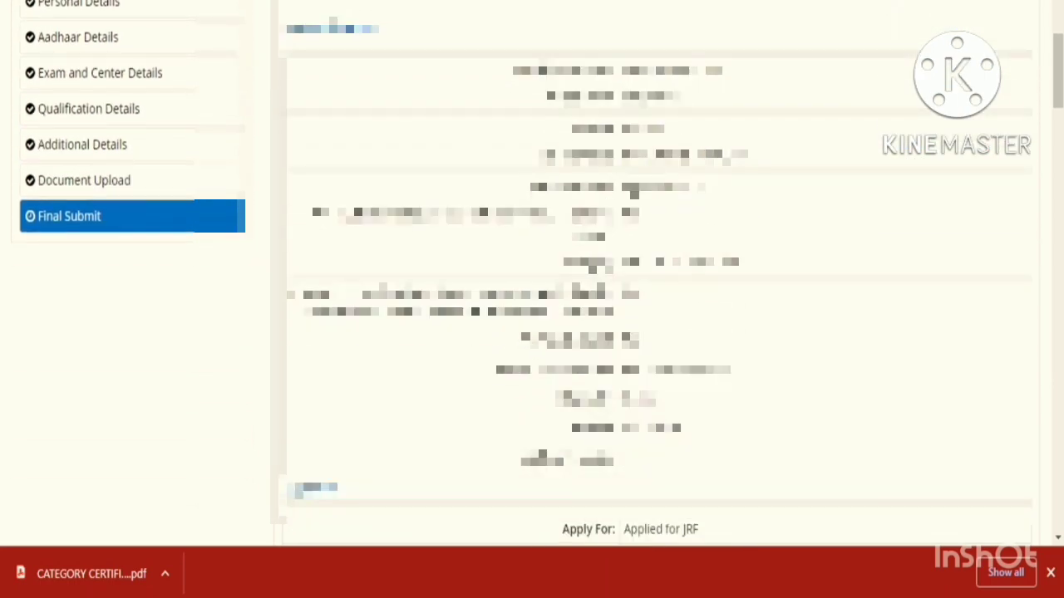
scroll(656, 275, "down", 10)
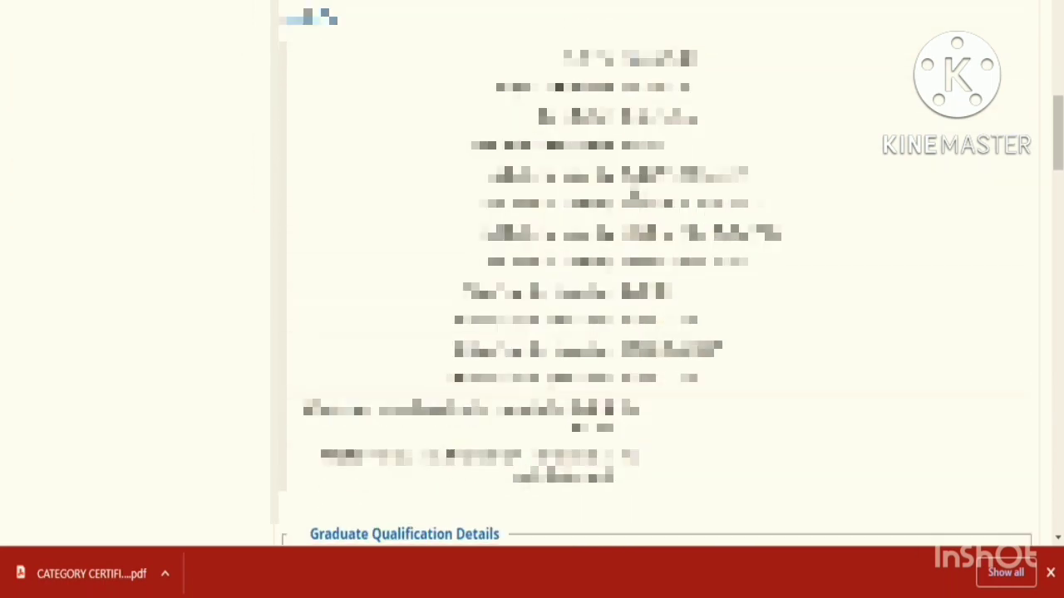
scroll(635, 195, "down", 10)
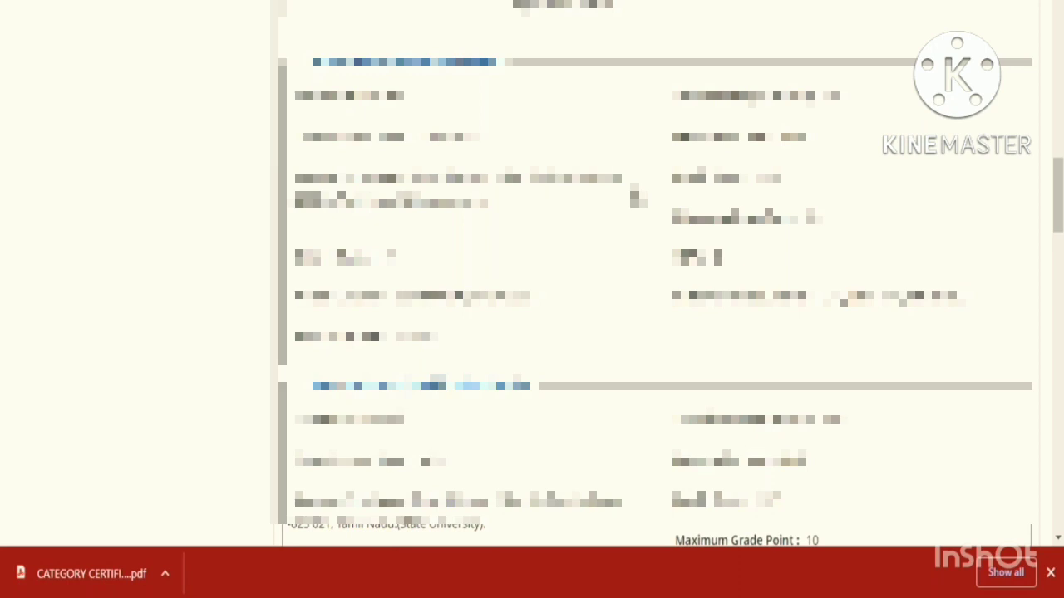
scroll(637, 197, "down", 6)
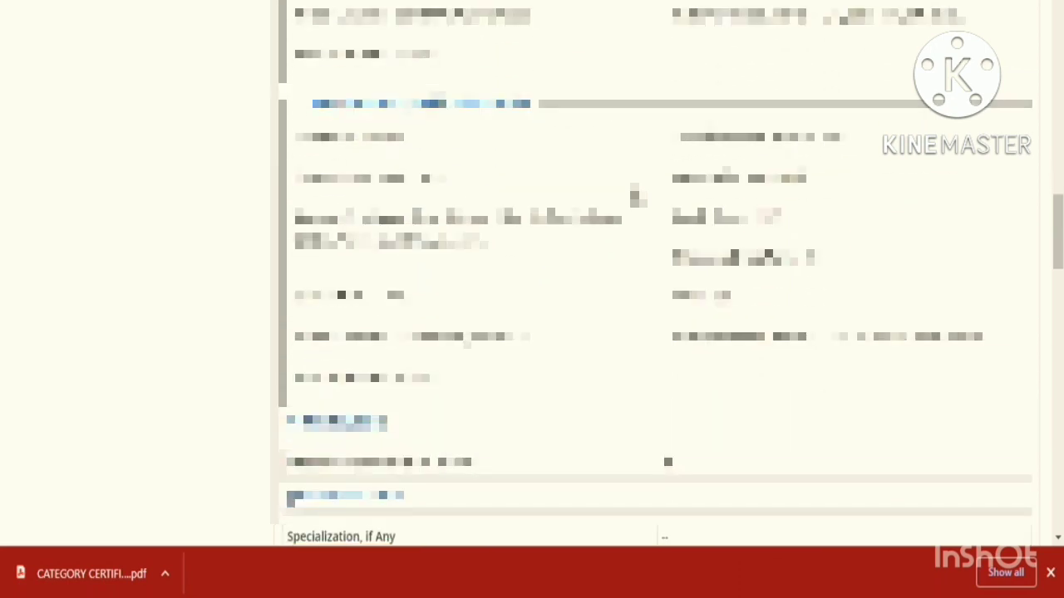
scroll(637, 197, "down", 8)
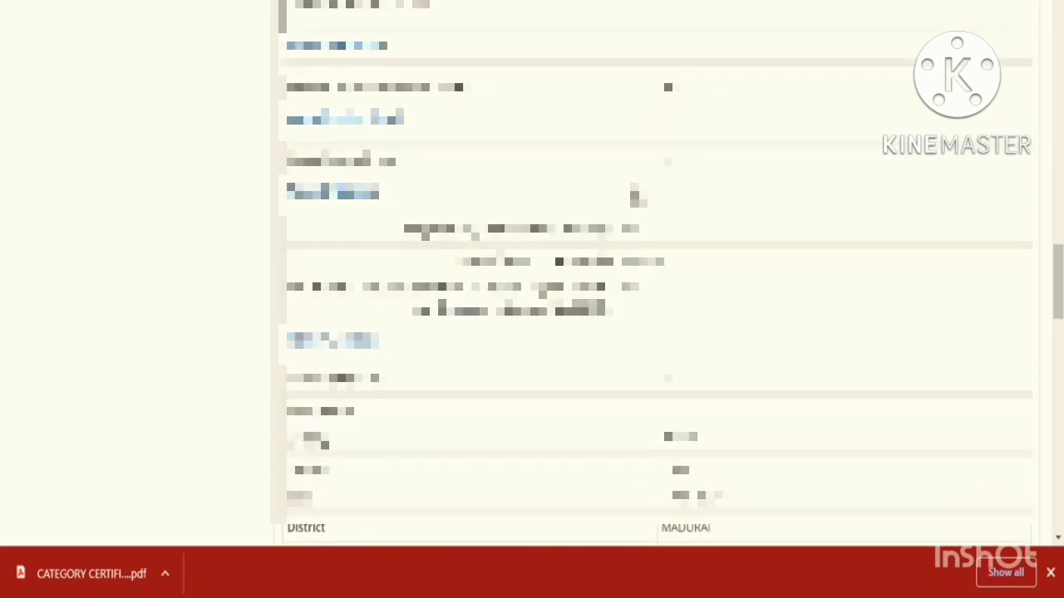
scroll(638, 197, "down", 6)
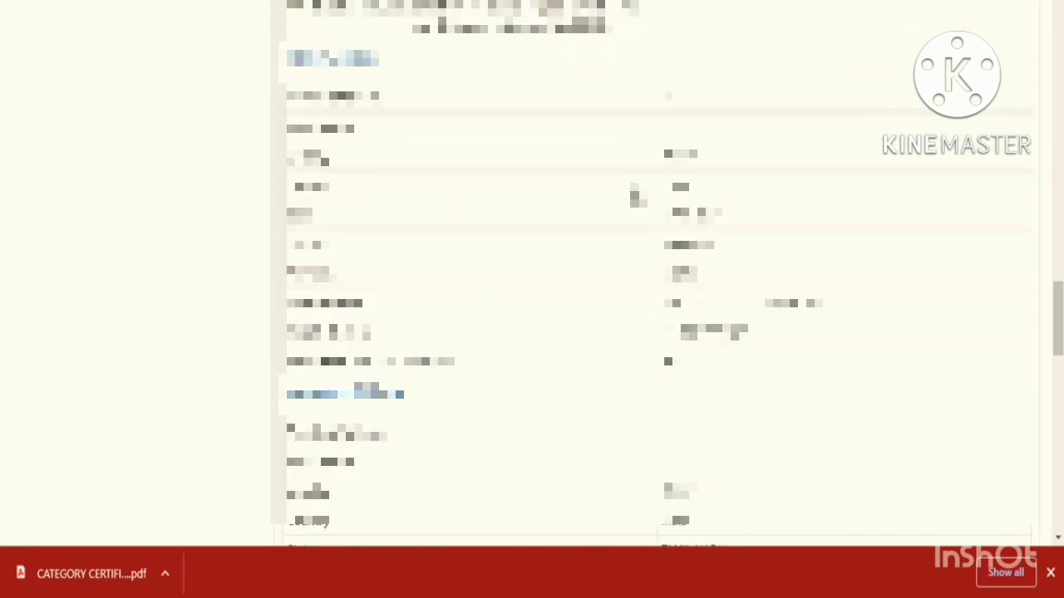
scroll(637, 197, "down", 6)
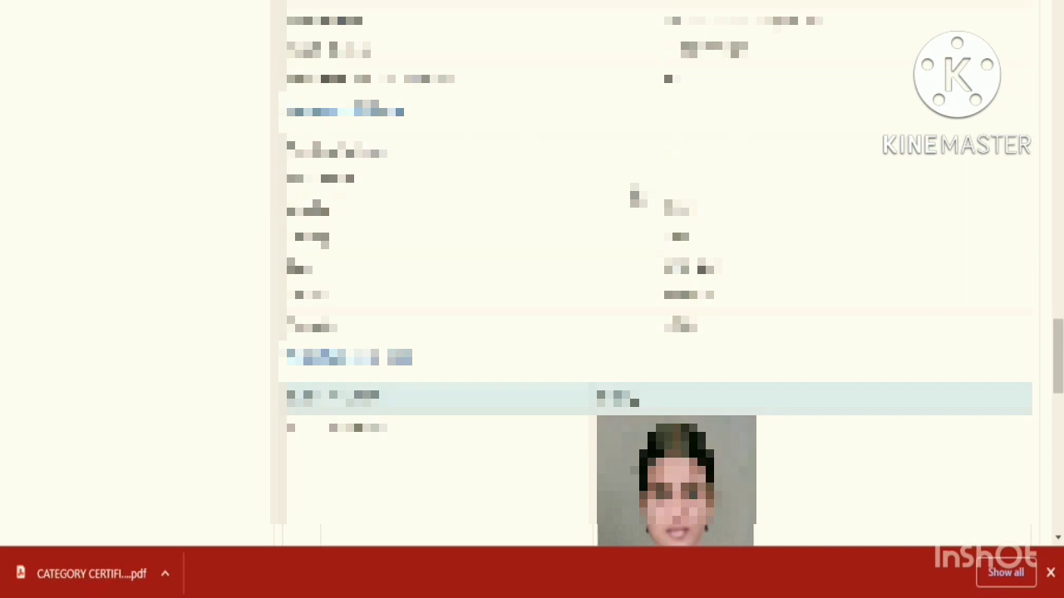
scroll(637, 197, "down", 6)
scroll(657, 249, "down", 15)
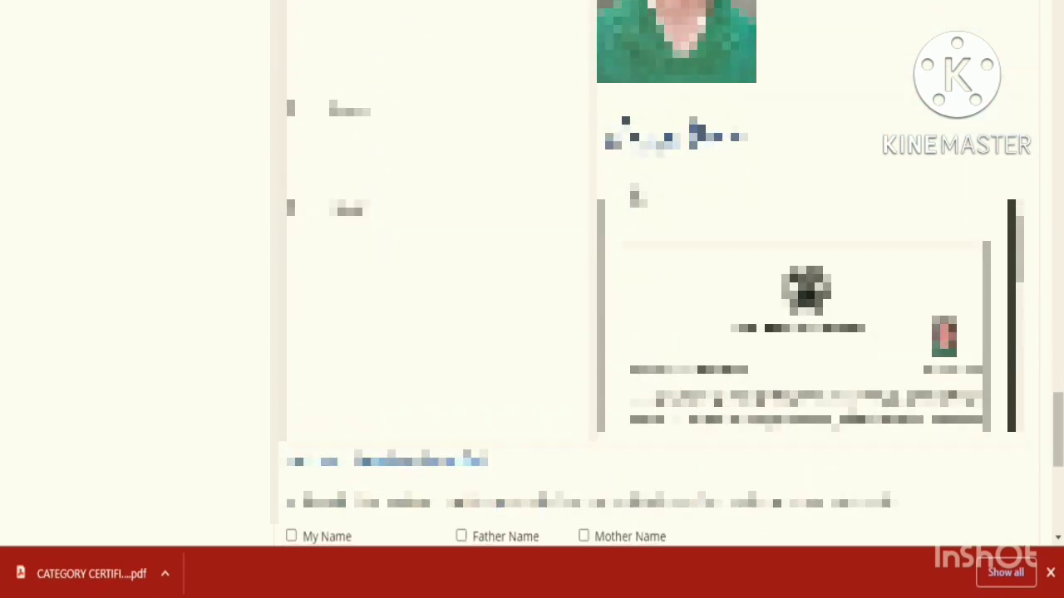
scroll(684, 410, "down", 2)
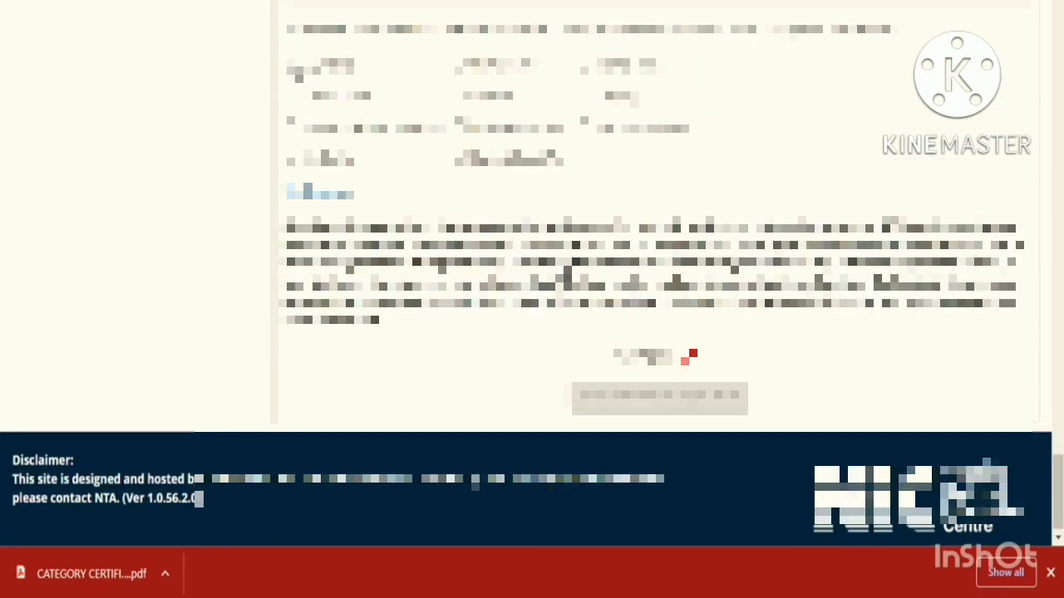
- Tick all nine particulars from name through Subject Opted For, then tick I Agree
left_click(584, 67)
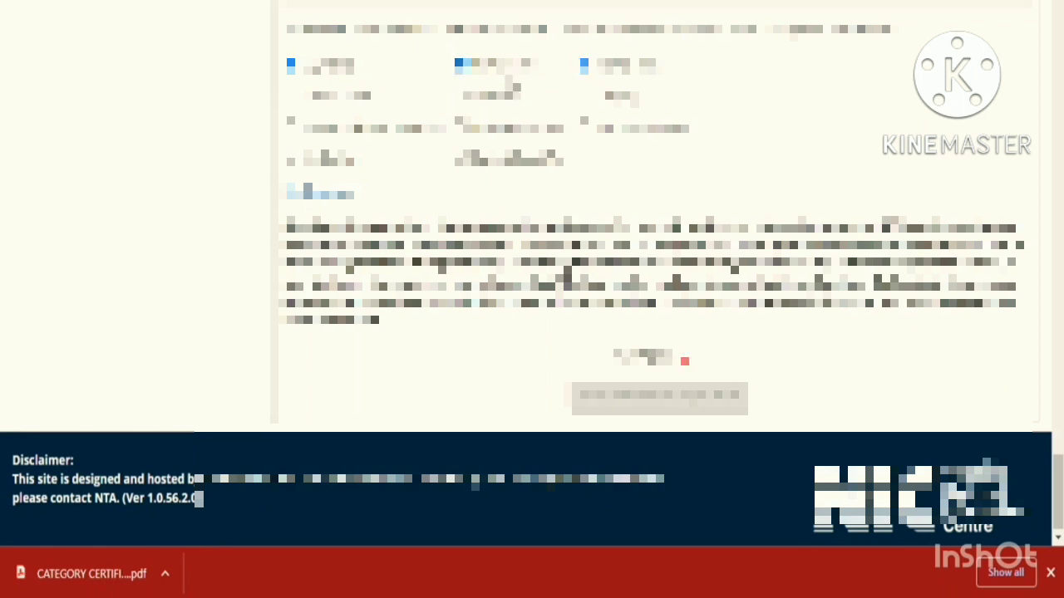
left_click(292, 96)
left_click(461, 96)
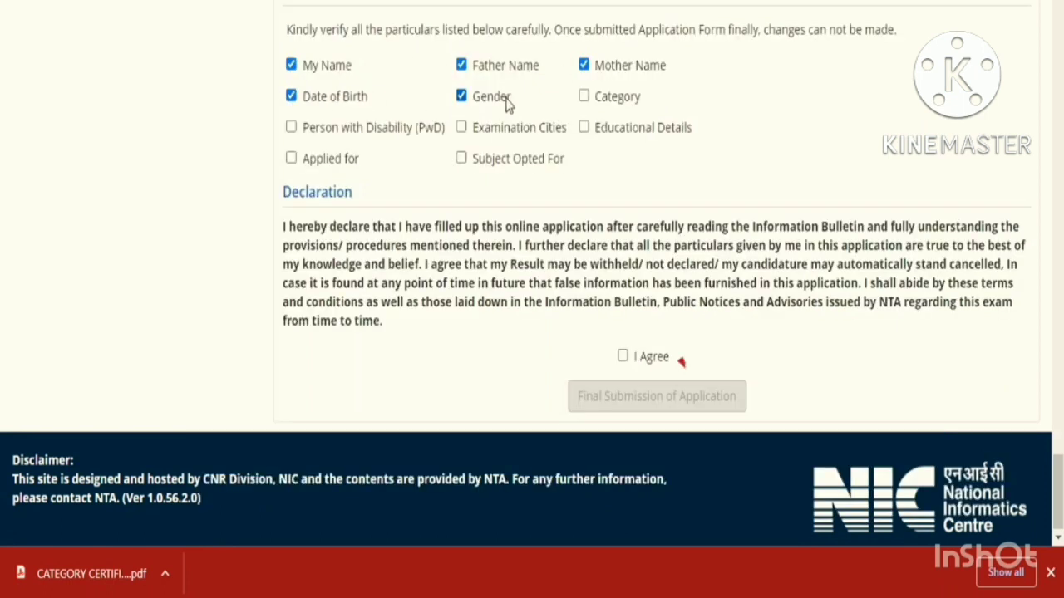
left_click(583, 96)
left_click(292, 127)
left_click(461, 128)
left_click(583, 128)
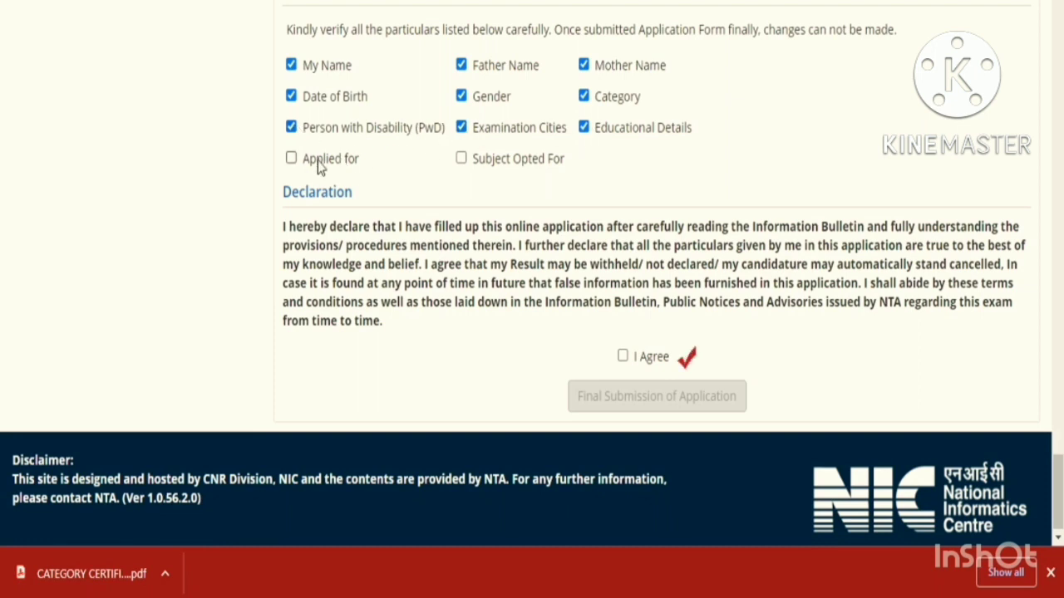
left_click(291, 158)
left_click(461, 160)
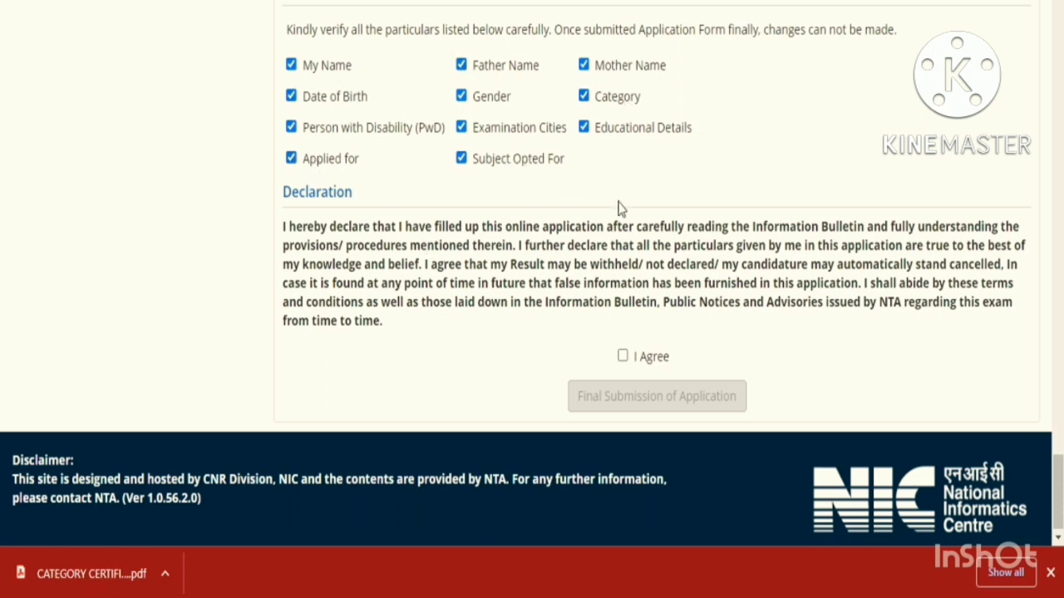
left_click(623, 357)
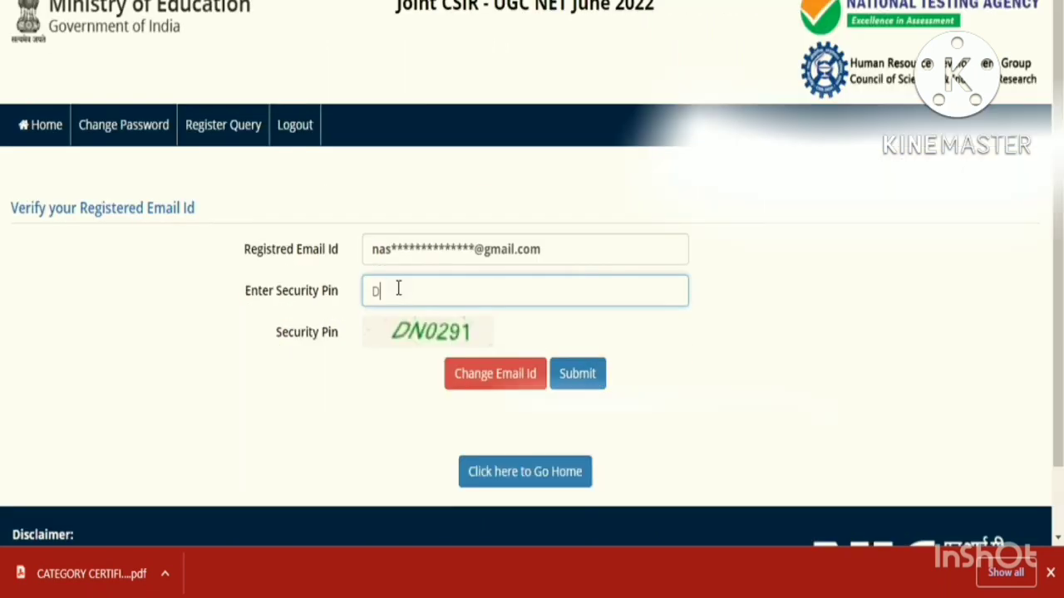
- Enter the security pin, back out of Change Email Id, and select the old pin to replace it
type("N0291")
left_click(488, 391)
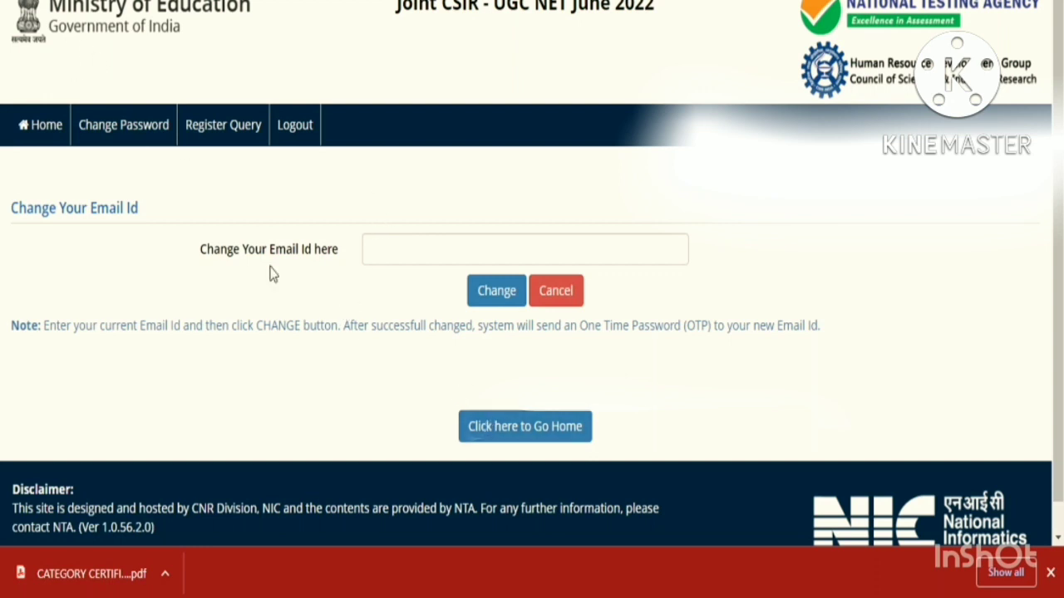
left_click(540, 293)
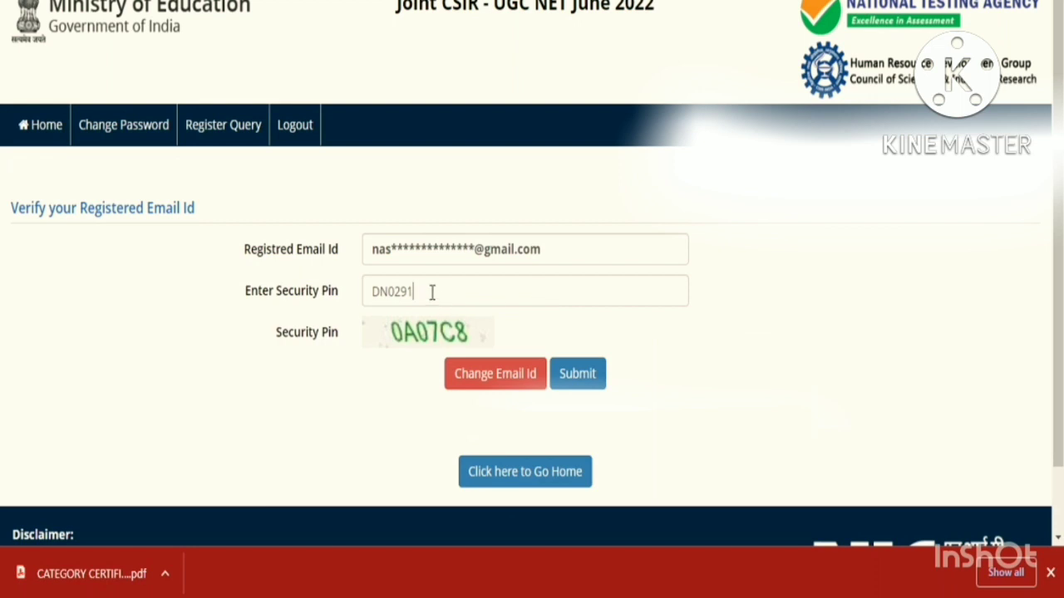
left_click_drag(430, 292, 359, 295)
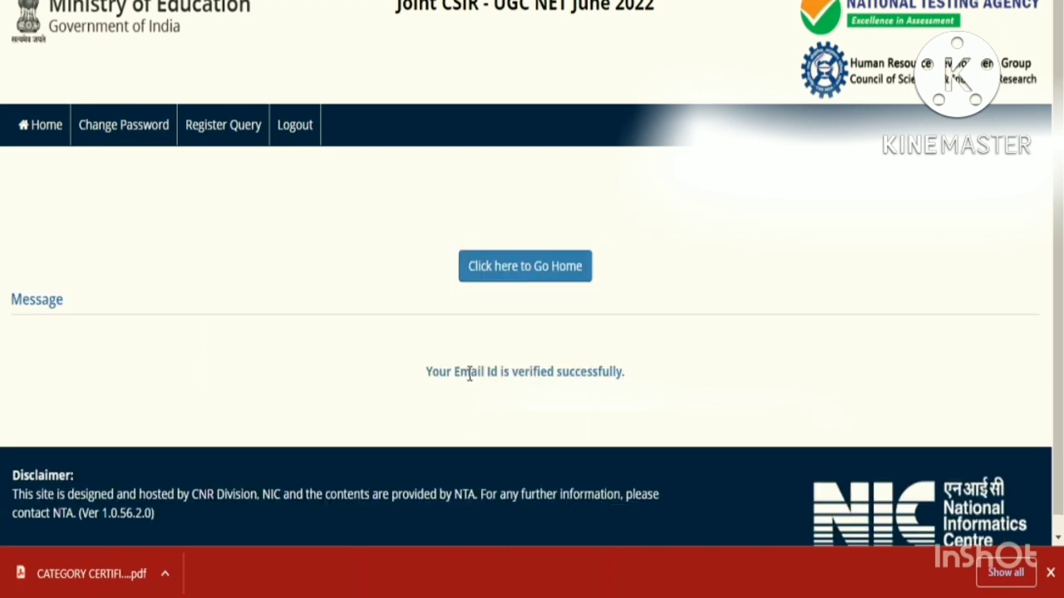
- Return to the dashboard, open Fee Payment under Activities and select Online Payment
left_click(504, 266)
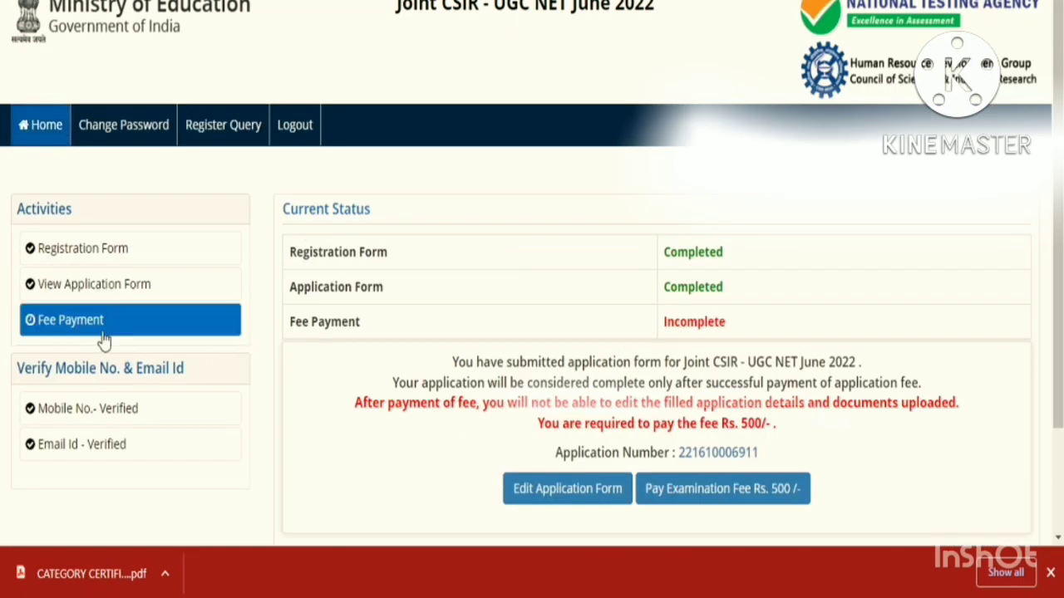
left_click(103, 339)
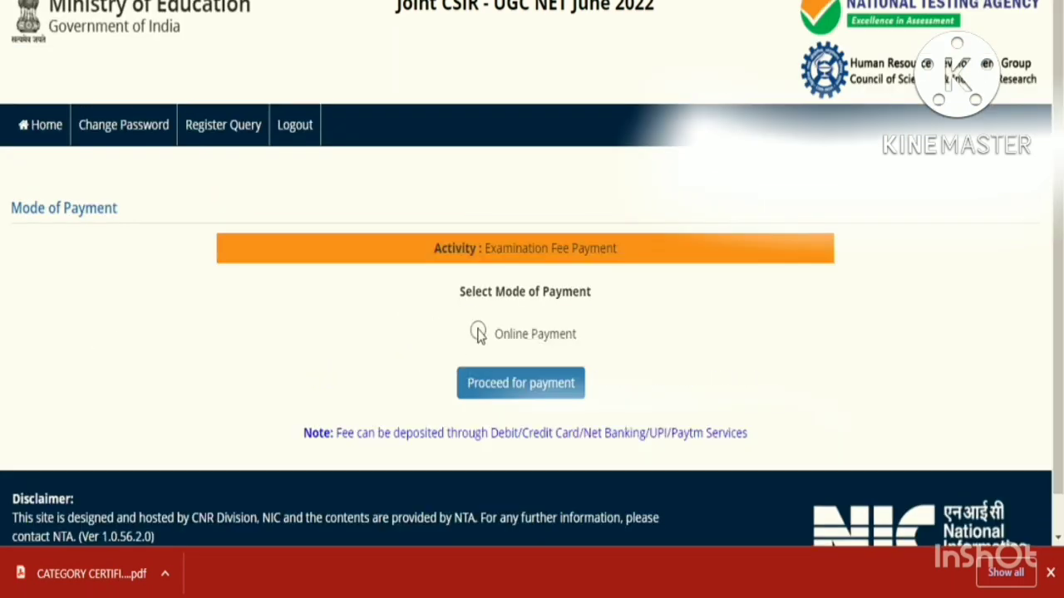
left_click(479, 333)
left_click_drag(491, 432, 755, 439)
left_click(760, 438)
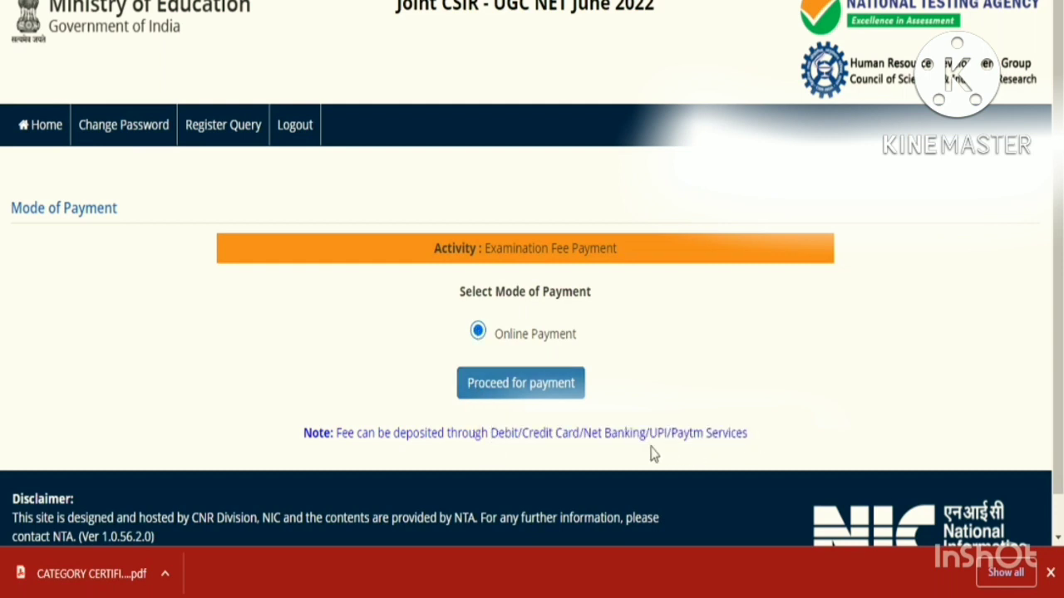